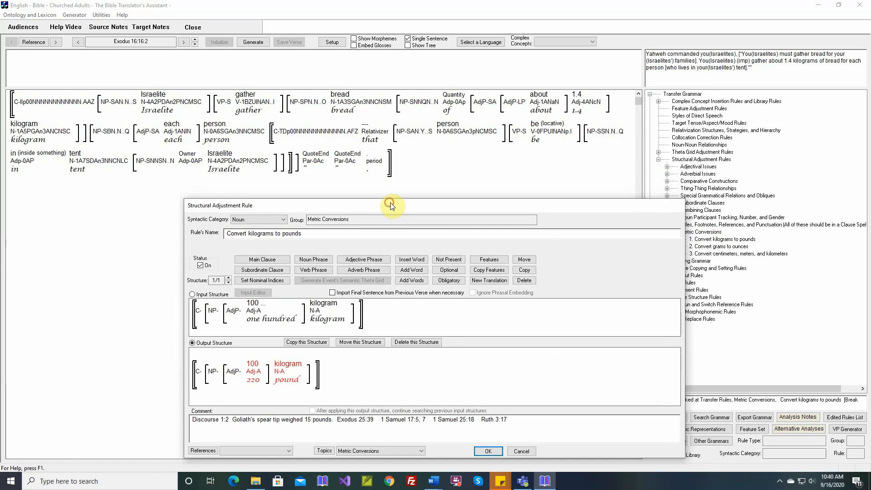
Step: Review the source-to-target number translations in the output structure of the Convert kilograms to pounds rule, closing the rule without changes
{"action": "mouse_move", "coordinate": [572, 129]}
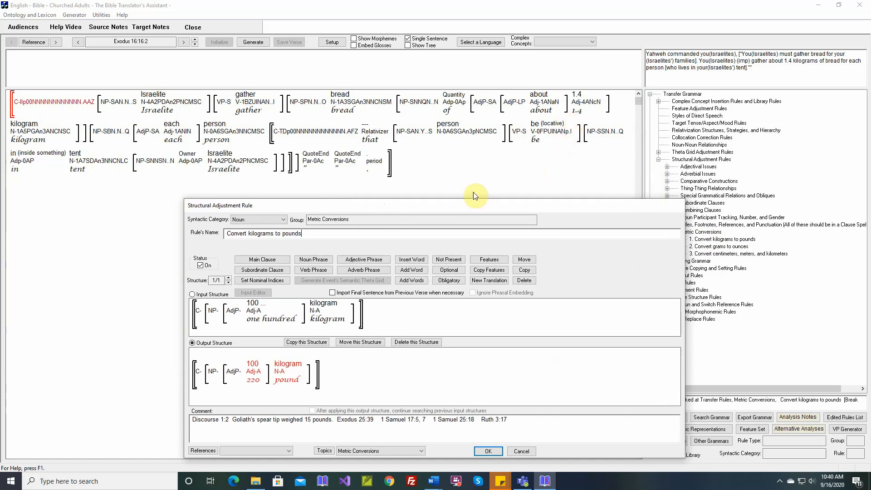
{"action": "left_click_drag", "start_coordinate": [466, 205], "coordinate": [466, 104]}
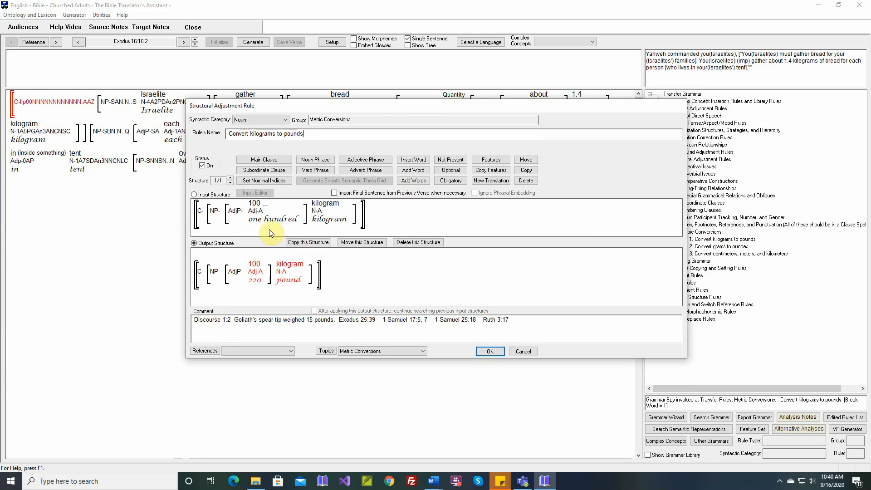
{"action": "mouse_move", "coordinate": [259, 209]}
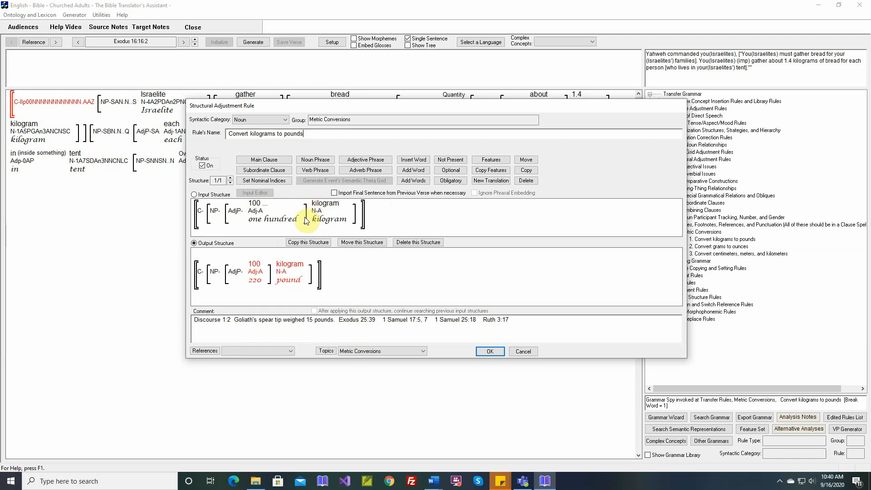
{"action": "mouse_move", "coordinate": [260, 283]}
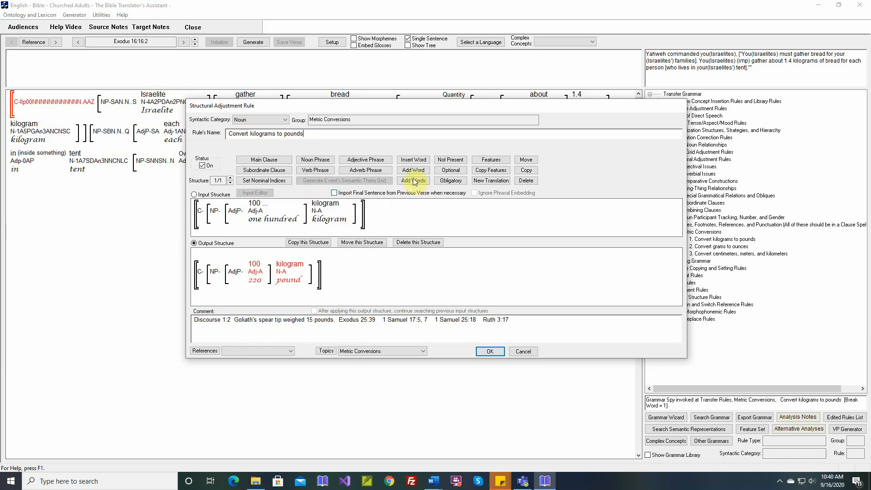
{"action": "left_click", "coordinate": [416, 172]}
{"action": "left_click", "coordinate": [257, 281]}
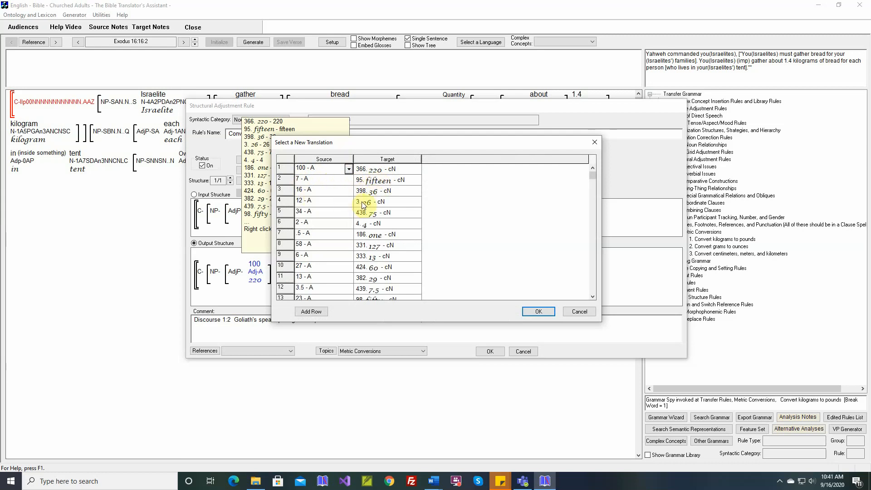
{"action": "left_click", "coordinate": [573, 311]}
{"action": "left_click", "coordinate": [523, 352]}
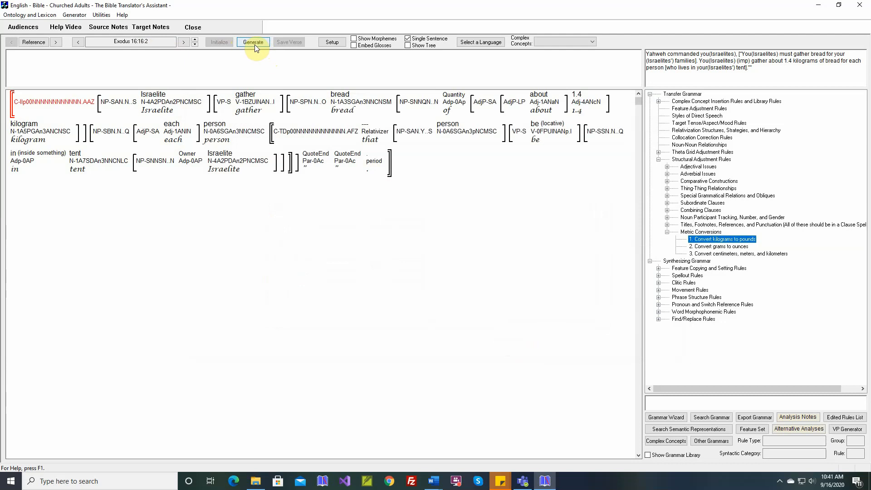
Step: Generate the text for Exodus 16:16 and inspect which rules were applied to the number 1.4 and the word kilogram
{"action": "left_click", "coordinate": [256, 43]}
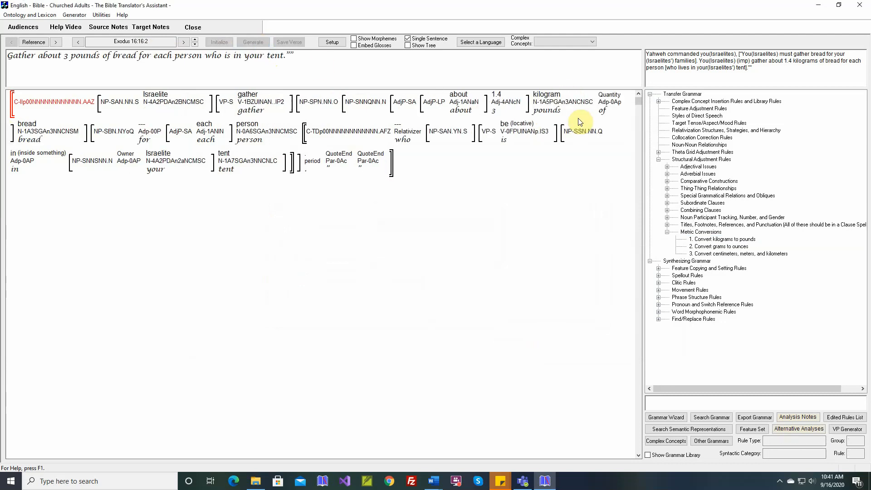
{"action": "mouse_move", "coordinate": [504, 99]}
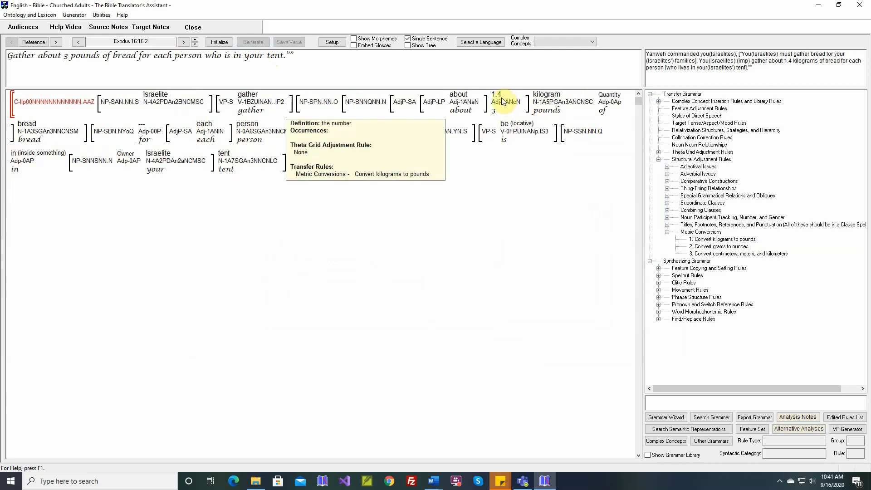
{"action": "mouse_move", "coordinate": [498, 114]}
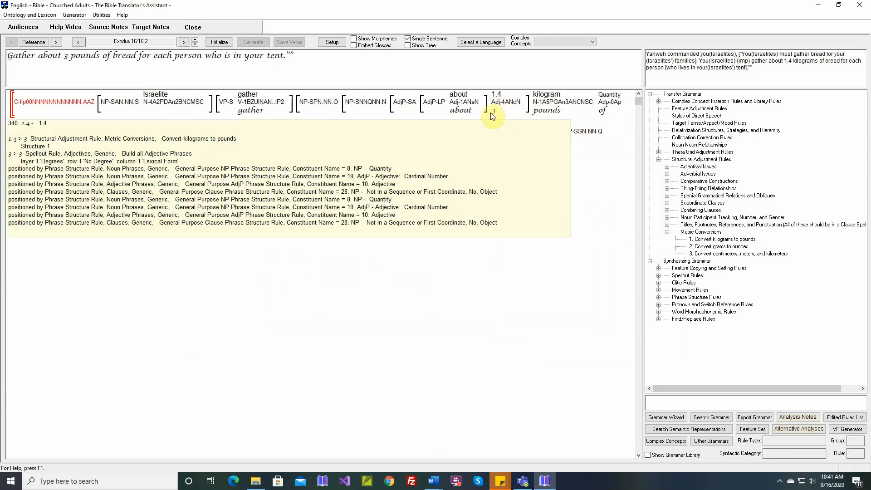
{"action": "left_click", "coordinate": [95, 58]}
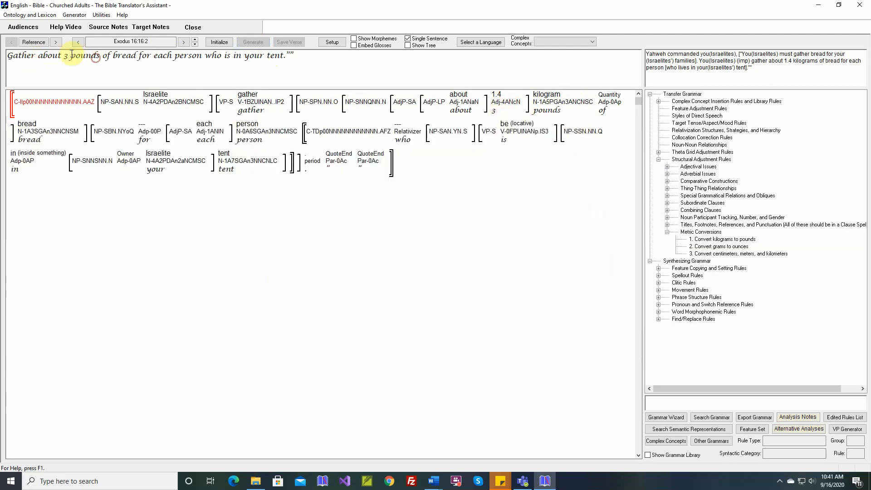
{"action": "left_click_drag", "start_coordinate": [58, 56], "coordinate": [142, 56]}
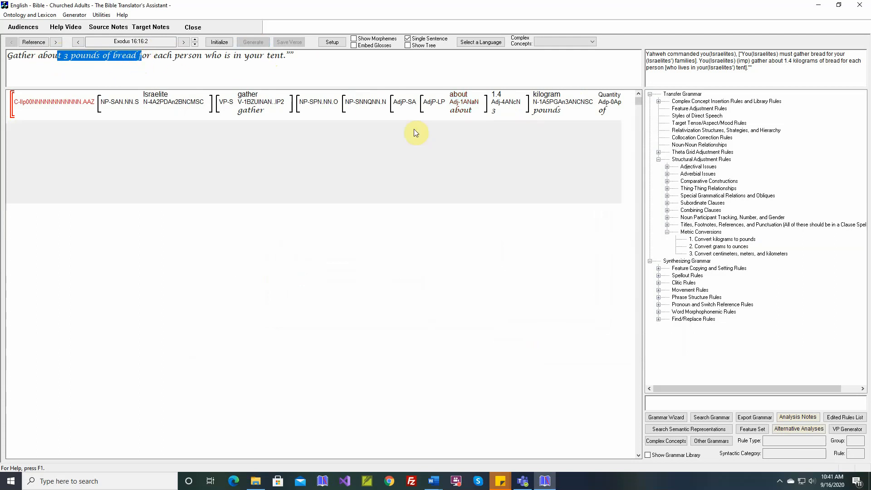
{"action": "mouse_move", "coordinate": [496, 112]}
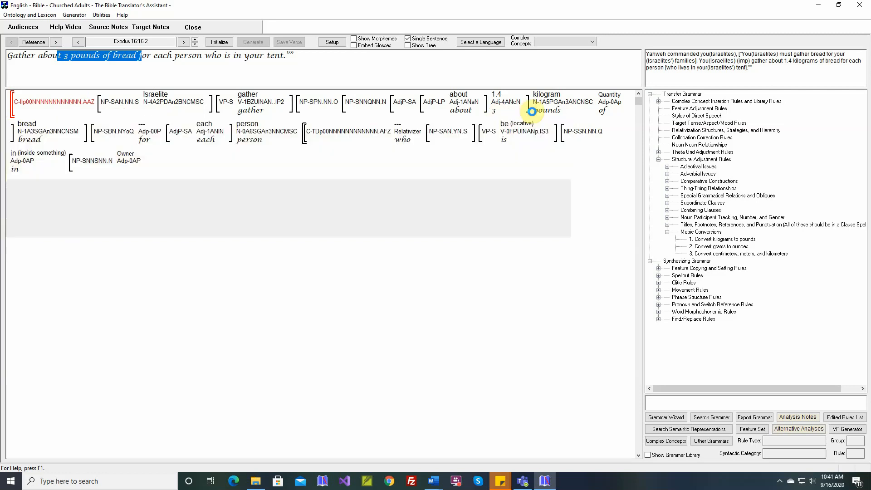
{"action": "mouse_move", "coordinate": [543, 113]}
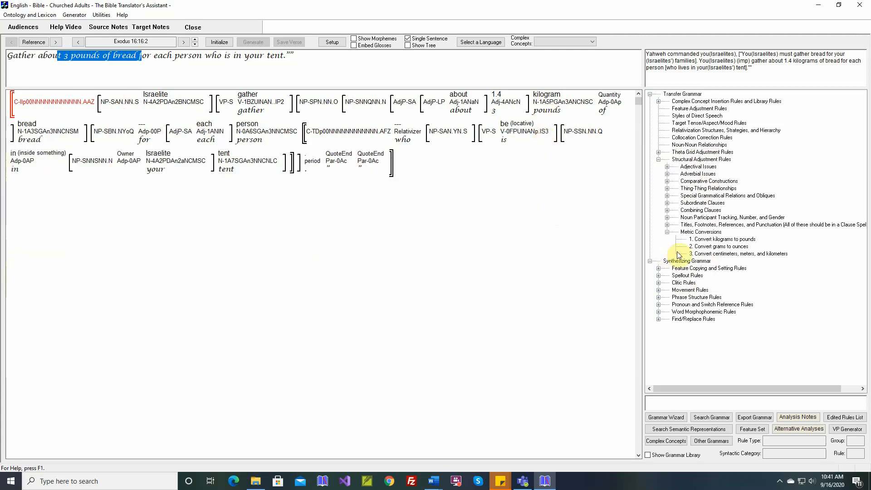
Step: Turn off the Convert kilograms to pounds rule in the Metric Conversions group
{"action": "left_click", "coordinate": [710, 239]}
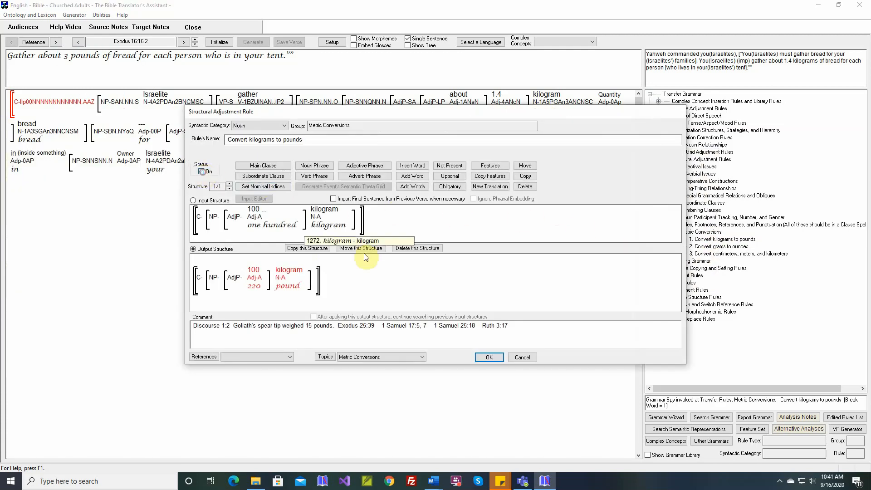
{"action": "left_click", "coordinate": [488, 357]}
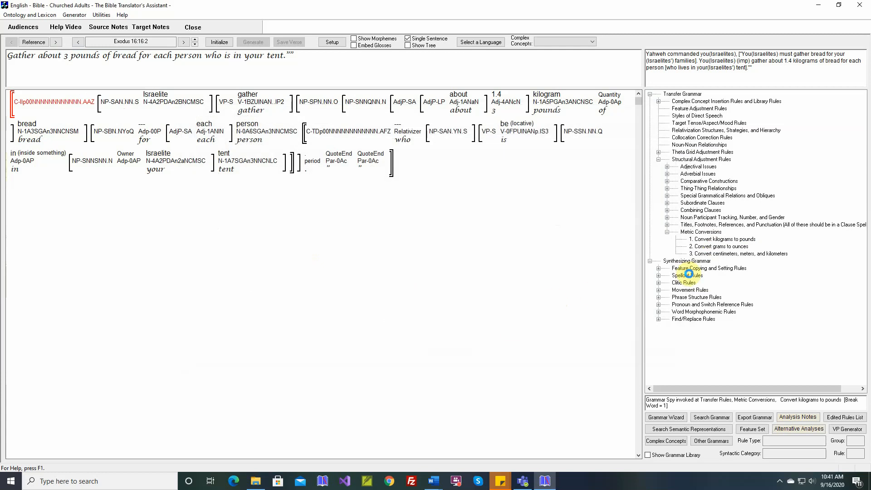
Step: Create a structural adjustment rule for adjectives in the Metric Conversions group and name it aaa
{"action": "left_click", "coordinate": [704, 233]}
{"action": "double_click", "coordinate": [703, 232]}
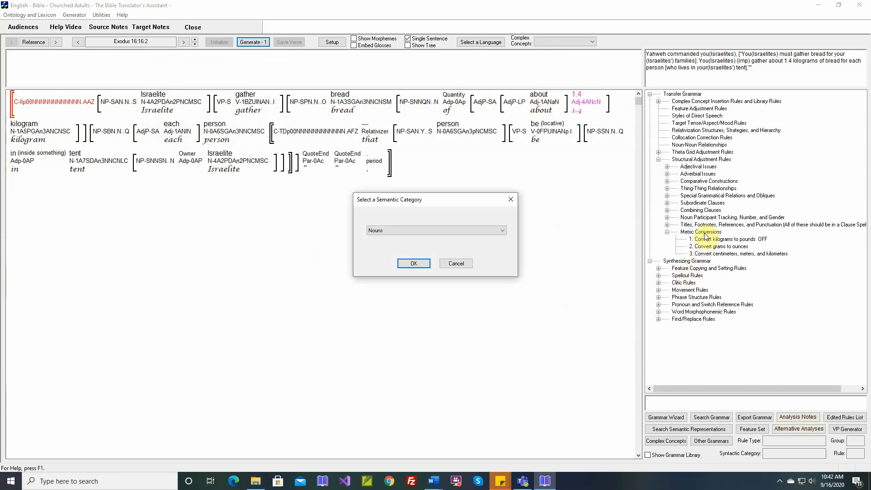
{"action": "left_click", "coordinate": [447, 232]}
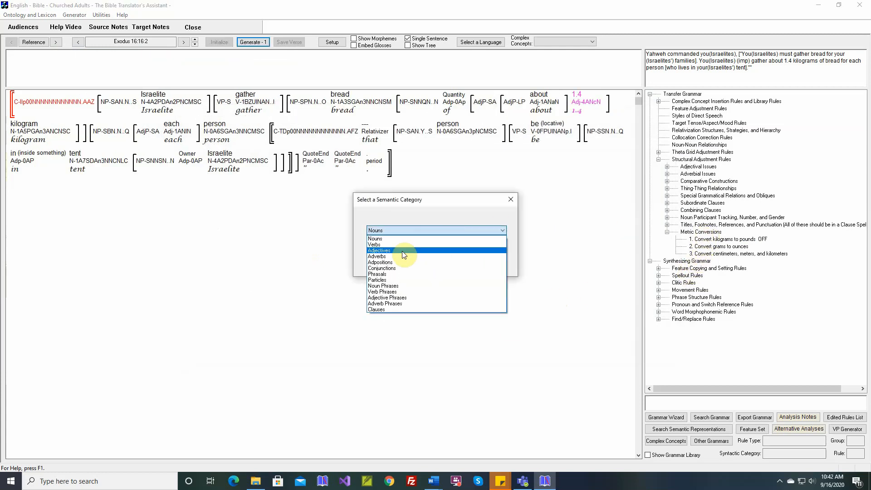
{"action": "left_click", "coordinate": [401, 251]}
{"action": "left_click", "coordinate": [413, 262]}
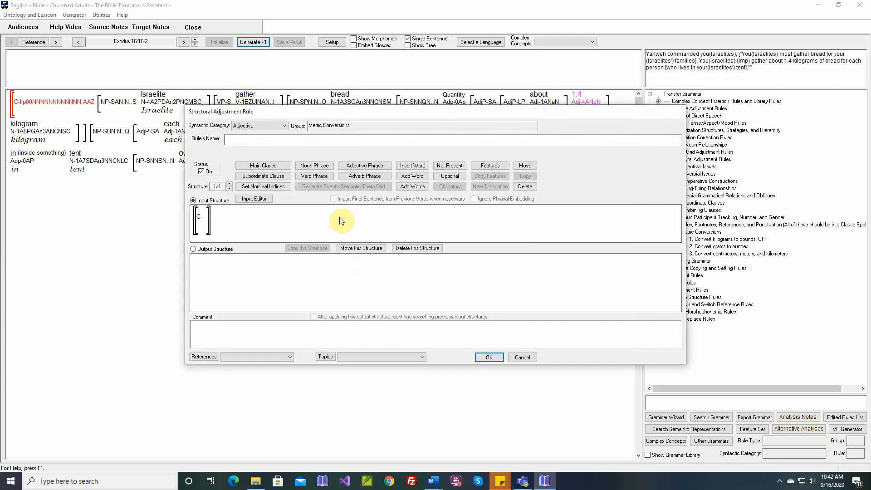
{"action": "type", "text": "aaa"}
Step: Define the rule's input structure as a noun phrase containing an adjective phrase with one adjective, followed by a noun
{"action": "left_click", "coordinate": [263, 199]}
{"action": "type", "text": "(np (adjp adj"}
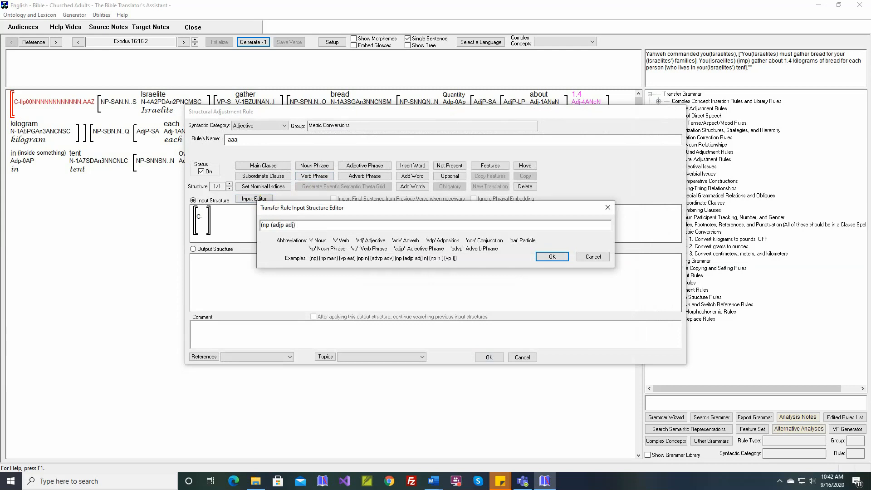
{"action": "type", "text": ")"}
{"action": "key", "text": "Return"}
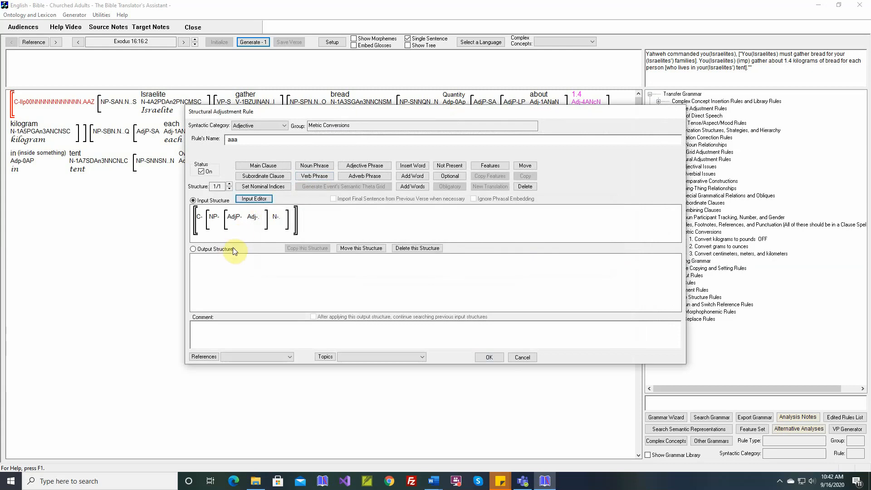
Step: Assign the concept 1.4 from the current verse to the adjective in the input structure
{"action": "left_click_drag", "start_coordinate": [460, 118], "coordinate": [466, 170]}
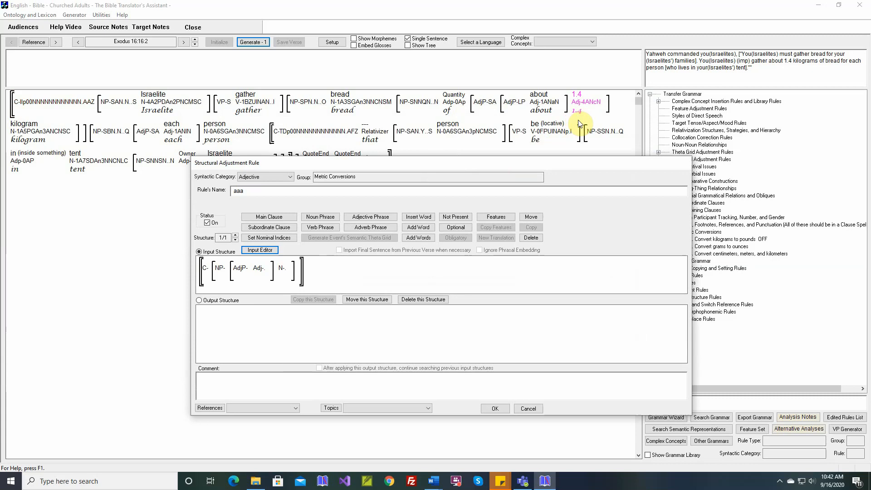
{"action": "left_click", "coordinate": [419, 240]}
{"action": "left_click", "coordinate": [258, 268]}
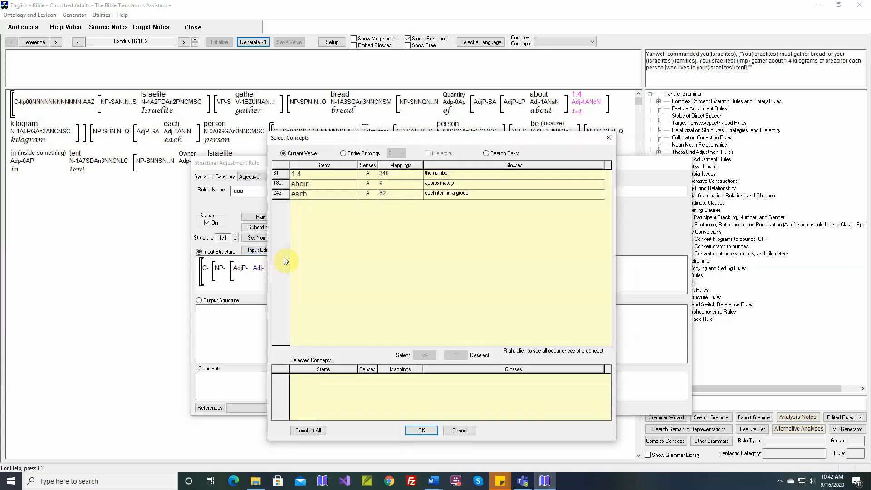
{"action": "left_click", "coordinate": [325, 175]}
{"action": "left_click", "coordinate": [424, 355]}
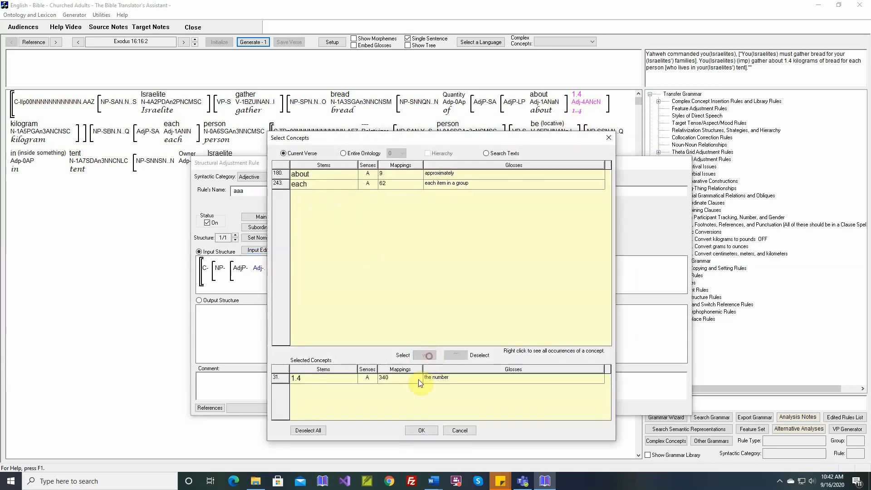
{"action": "left_click", "coordinate": [410, 433]}
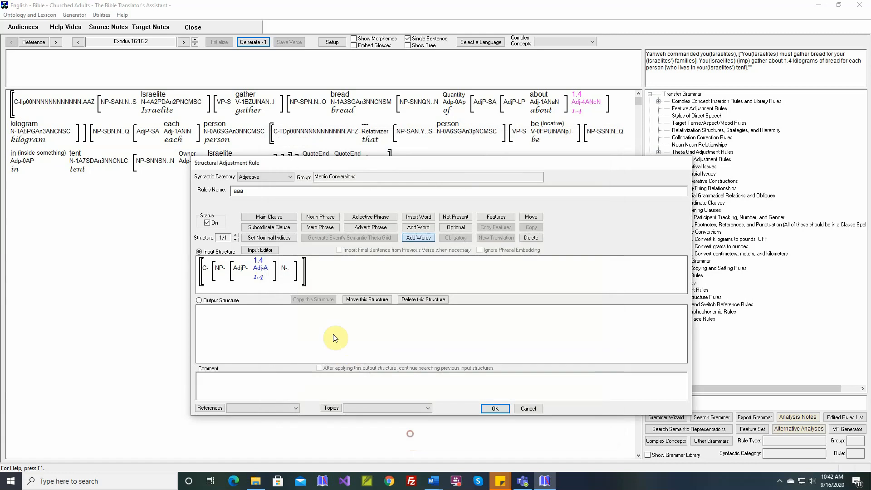
Step: Assign the concept kilogram from the current verse to the noun in the input structure
{"action": "left_click", "coordinate": [284, 271]}
{"action": "left_click", "coordinate": [320, 205]}
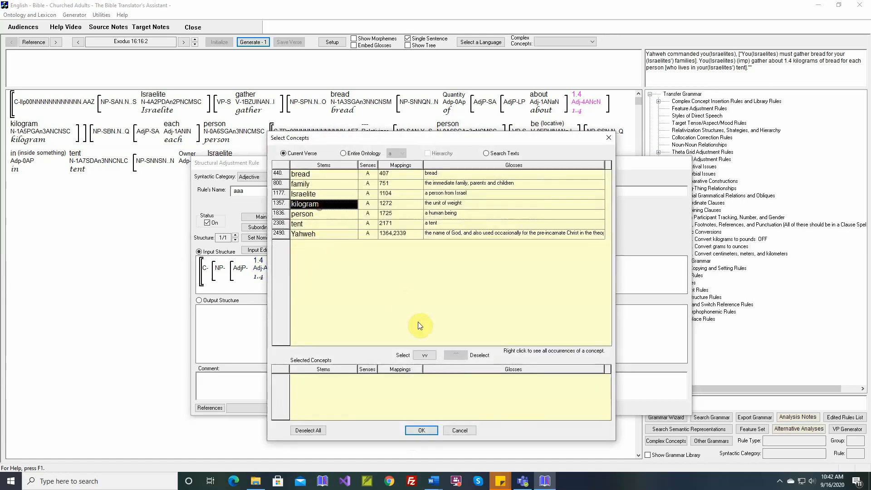
{"action": "left_click", "coordinate": [425, 355]}
{"action": "left_click", "coordinate": [426, 431]}
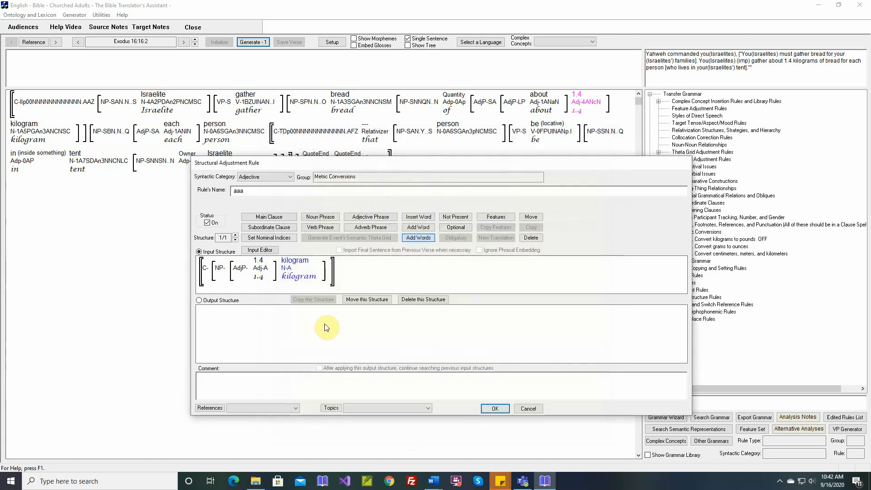
Step: Create the rule's output structure and set the new translation of the adjective 1.4 to 3
{"action": "left_click", "coordinate": [199, 300]}
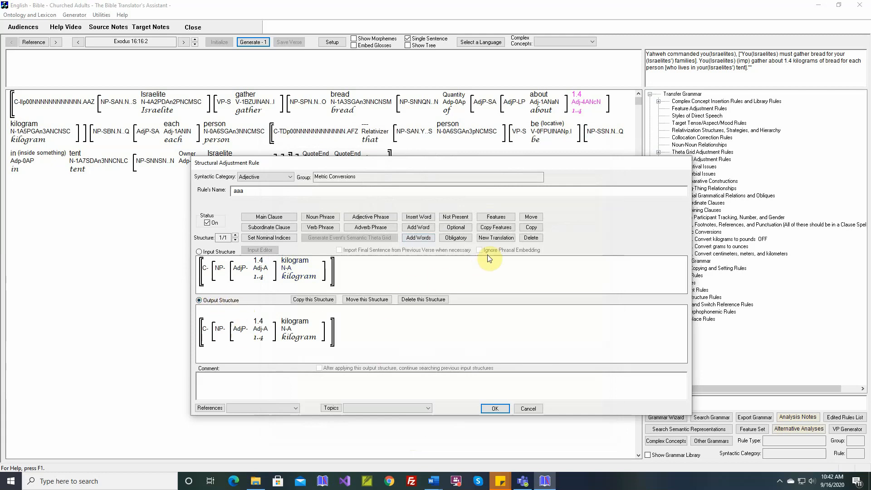
{"action": "left_click", "coordinate": [496, 238]}
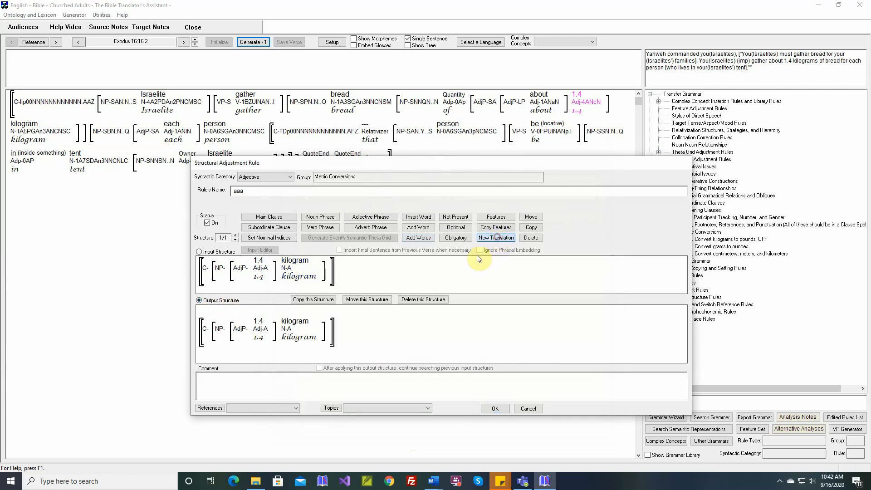
{"action": "left_click", "coordinate": [260, 339]}
{"action": "left_click", "coordinate": [356, 293]}
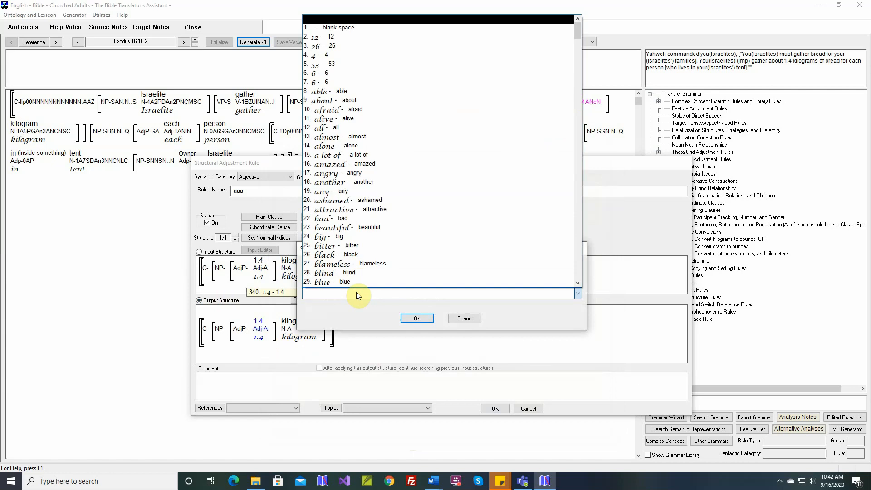
{"action": "key", "text": "3"}
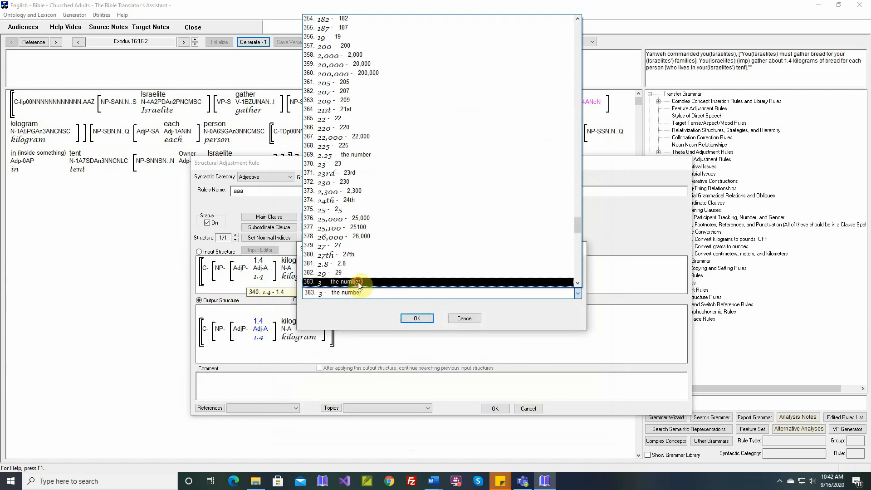
{"action": "left_click", "coordinate": [358, 282]}
{"action": "left_click", "coordinate": [416, 319]}
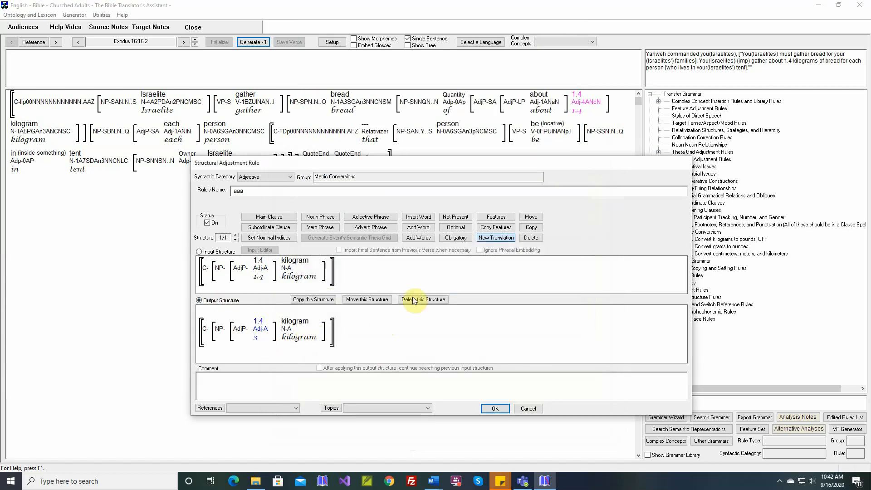
Step: Set the new translation of the noun kilogram to pound in the output structure and save the rule
{"action": "left_click", "coordinate": [291, 336]}
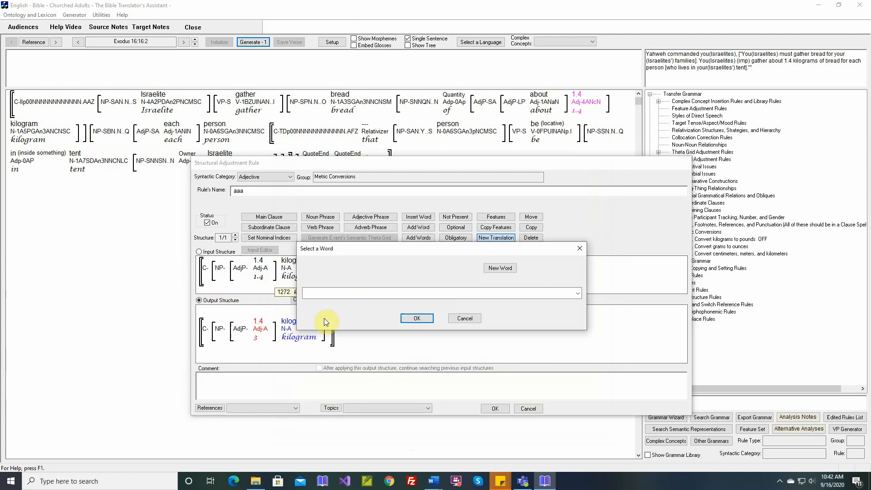
{"action": "left_click", "coordinate": [344, 292]}
{"action": "key", "text": "p"}
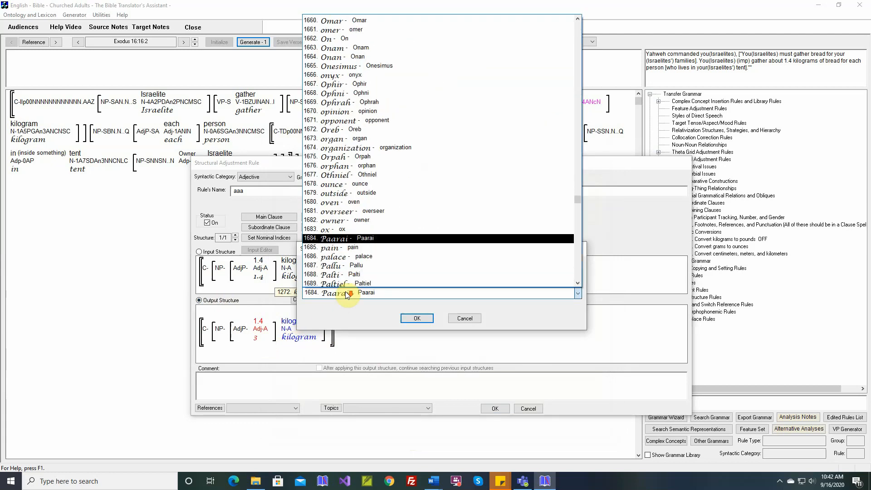
{"action": "scroll", "coordinate": [348, 295], "scroll_direction": "down", "scroll_amount": 19}
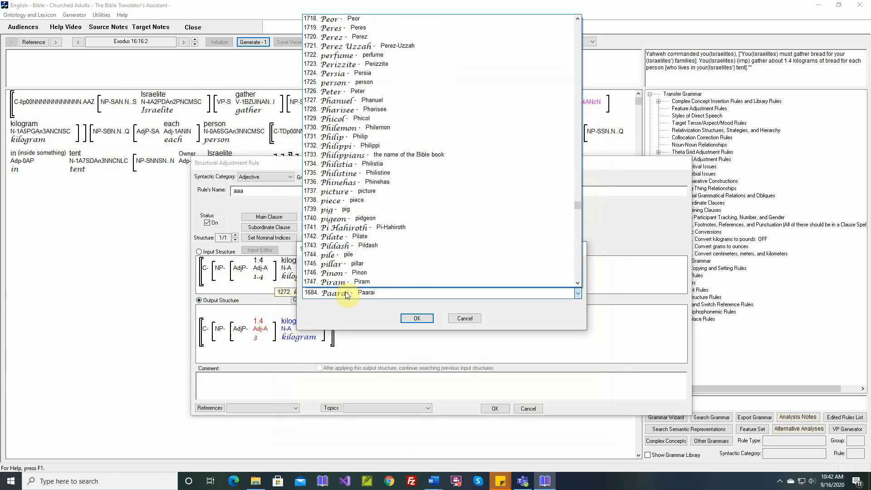
{"action": "scroll", "coordinate": [346, 294], "scroll_direction": "down", "scroll_amount": 7}
{"action": "scroll", "coordinate": [346, 294], "scroll_direction": "down", "scroll_amount": 4}
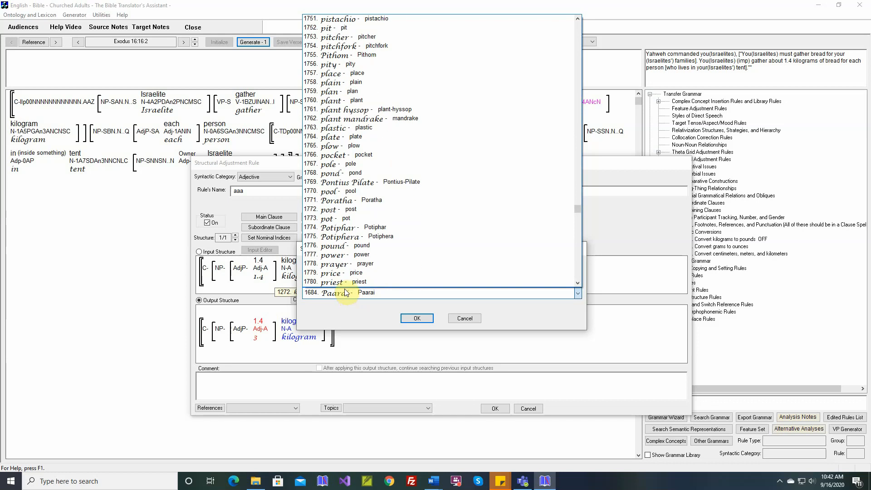
{"action": "left_click", "coordinate": [345, 245]}
{"action": "left_click", "coordinate": [409, 319]}
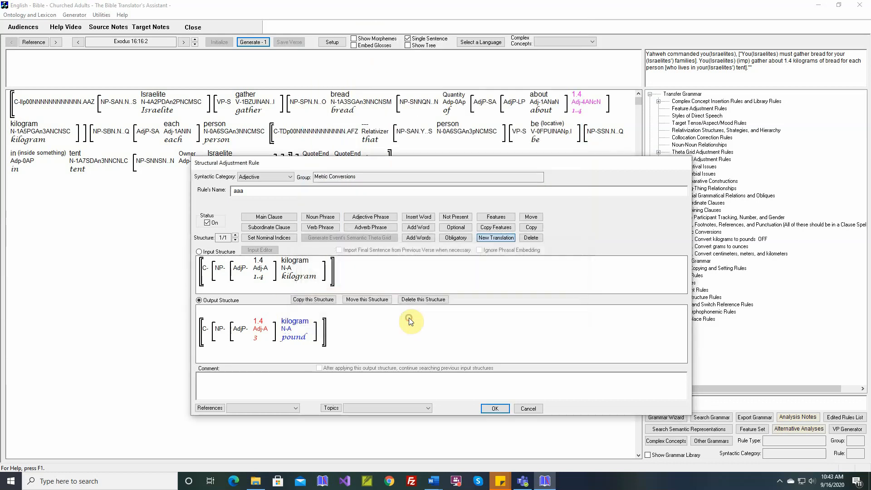
{"action": "left_click", "coordinate": [495, 409]}
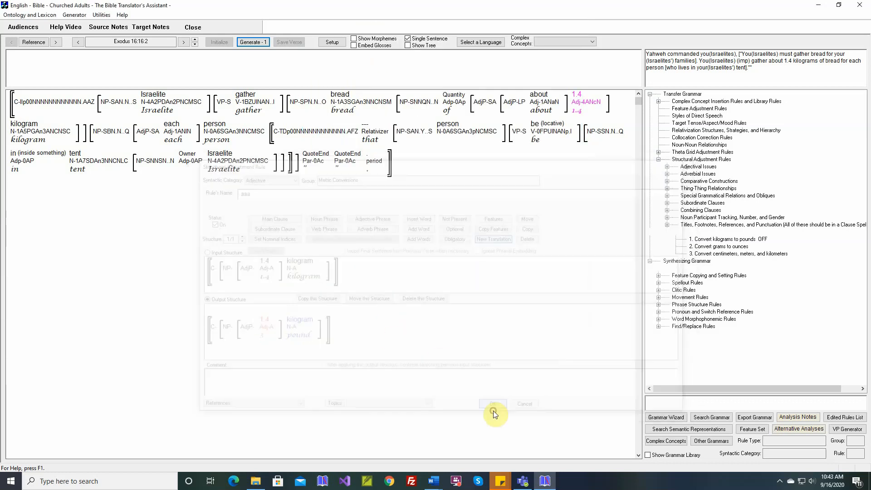
Step: Generate the target text of Exodus 16:16:2 with the new conversion rule and check the adjective and noun
{"action": "left_click", "coordinate": [256, 42]}
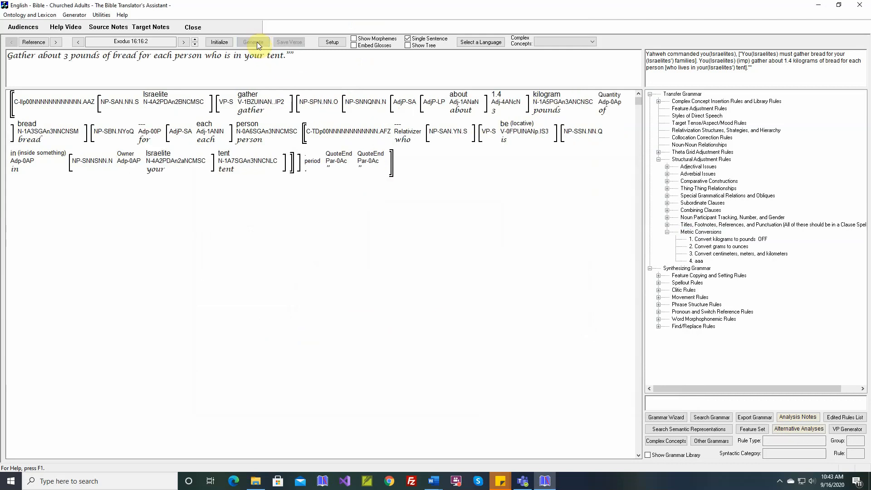
{"action": "mouse_move", "coordinate": [498, 100]}
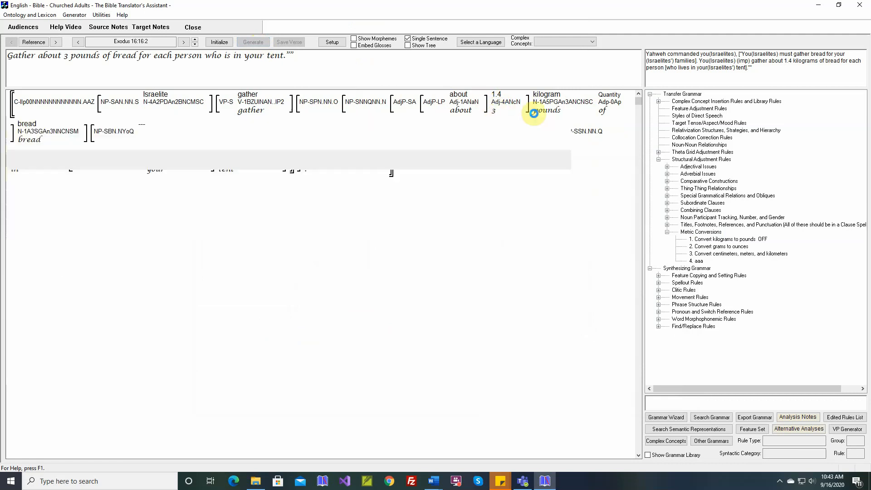
{"action": "mouse_move", "coordinate": [537, 116]}
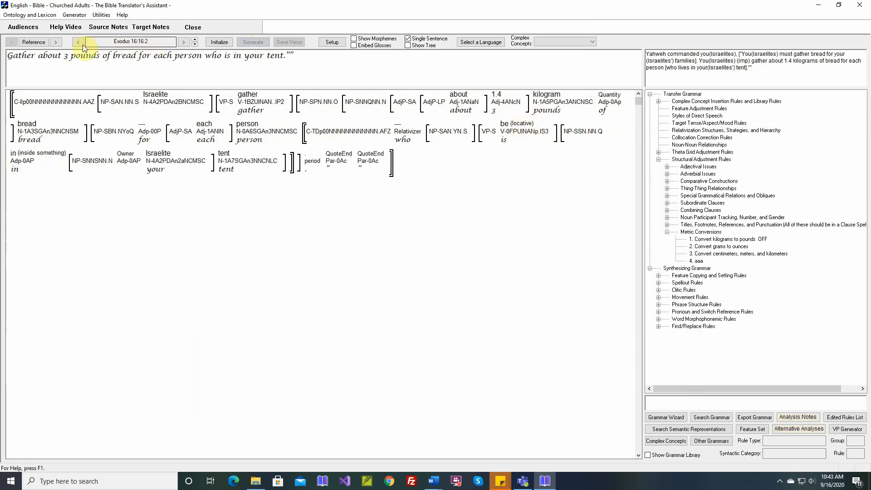
Step: Go to Exodus 16:22:3 and add the concept 2.8 to the adjective in the input structure of rule aaa
{"action": "left_click", "coordinate": [57, 43]}
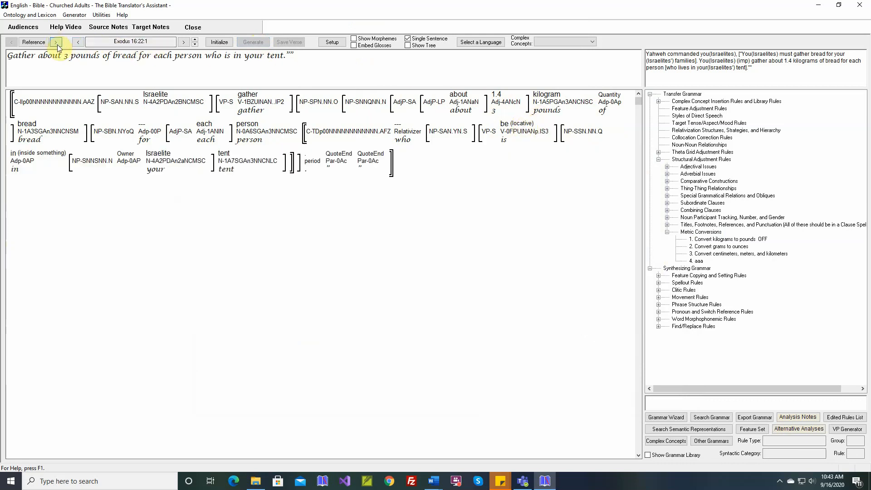
{"action": "left_click", "coordinate": [194, 40]}
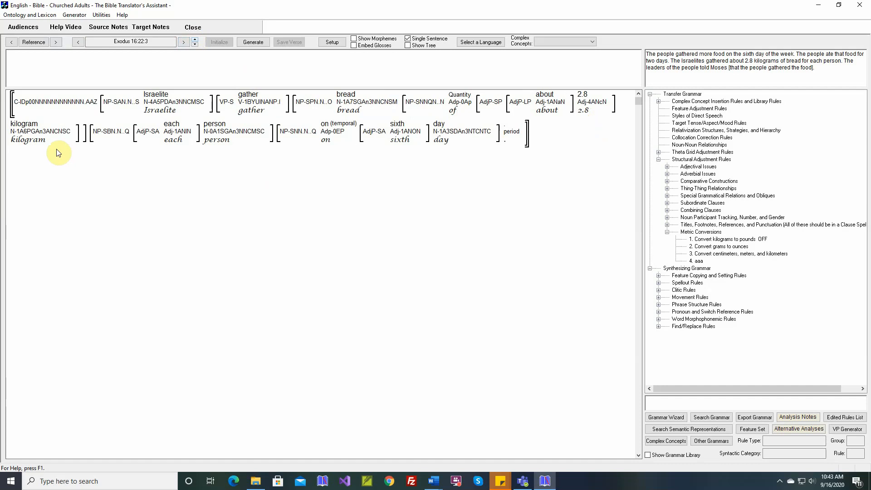
{"action": "double_click", "coordinate": [699, 262]}
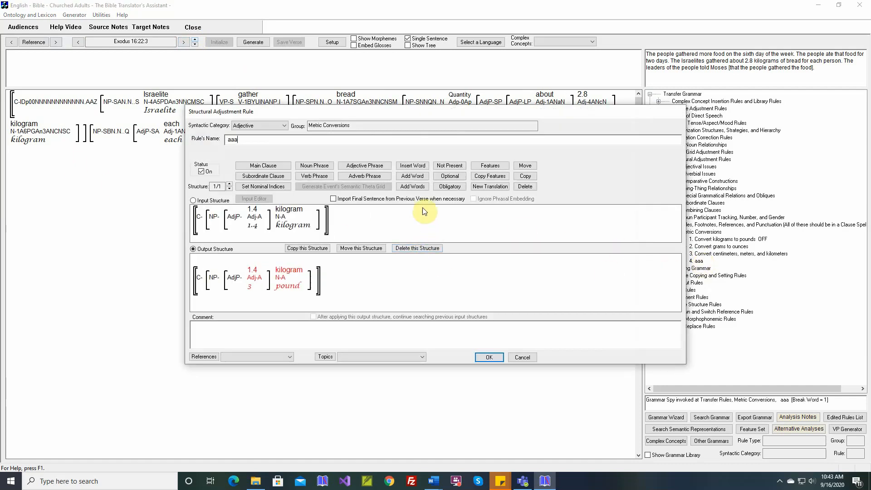
{"action": "left_click", "coordinate": [413, 186]}
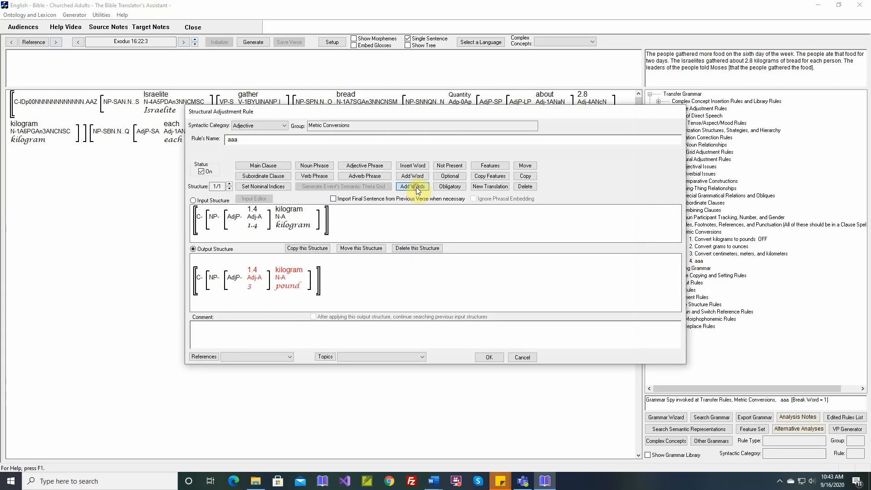
{"action": "left_click", "coordinate": [254, 214]}
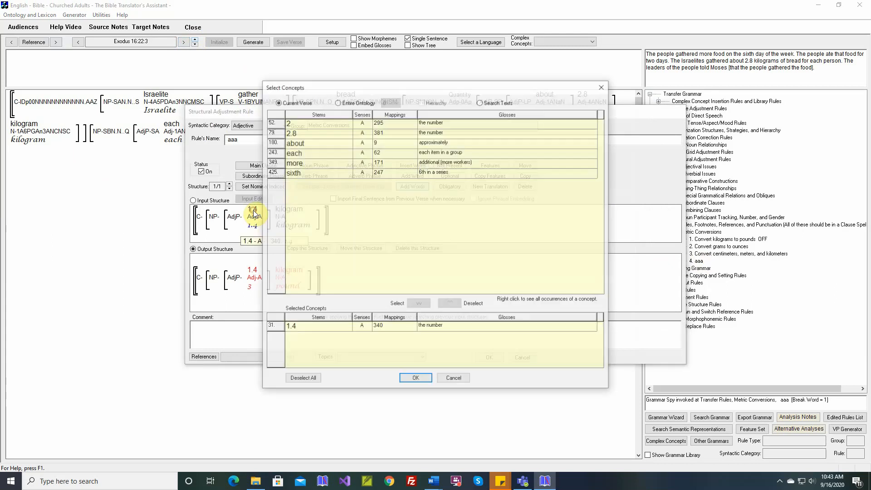
{"action": "left_click", "coordinate": [303, 136]}
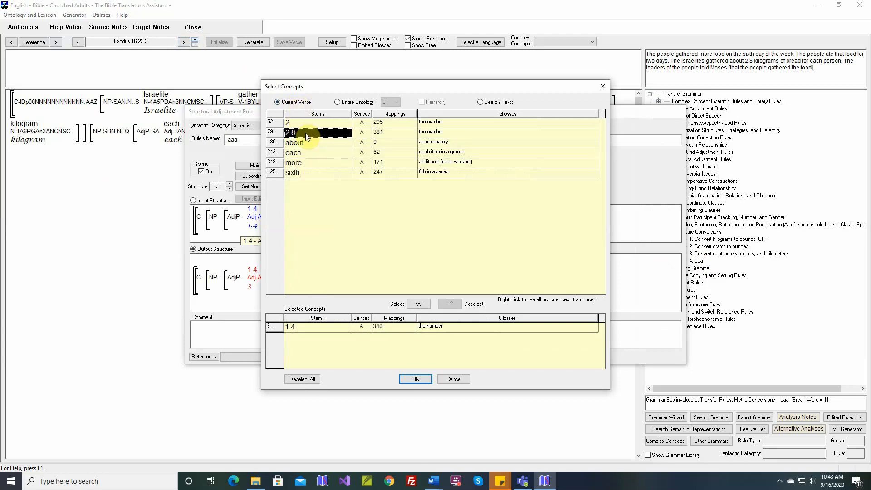
{"action": "left_click", "coordinate": [417, 304]}
{"action": "left_click", "coordinate": [410, 379]}
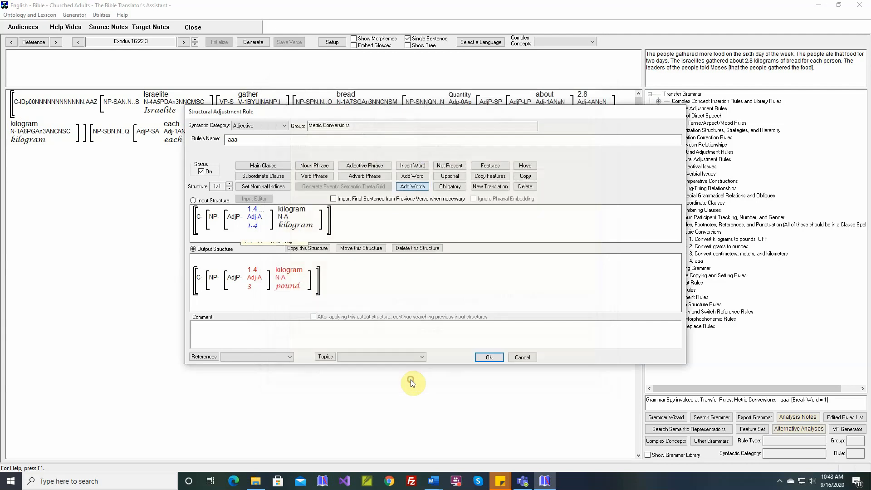
Step: Add 2.8 as a second source in the output adjective's new translations and open its target word selection
{"action": "left_click", "coordinate": [414, 176]}
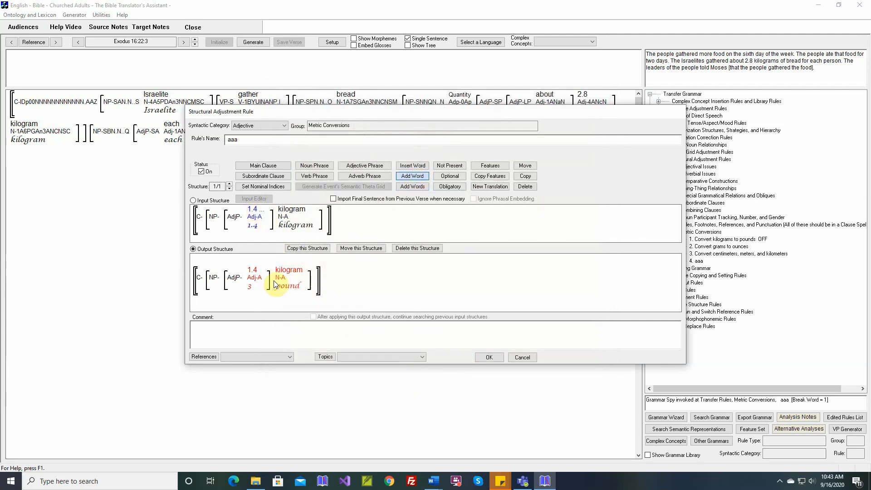
{"action": "left_click", "coordinate": [252, 285]}
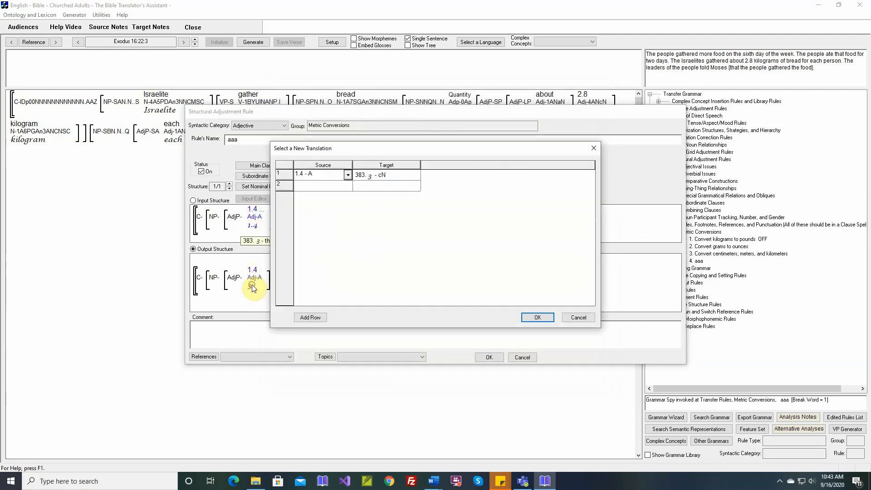
{"action": "left_click", "coordinate": [347, 187]}
{"action": "left_click", "coordinate": [311, 203]}
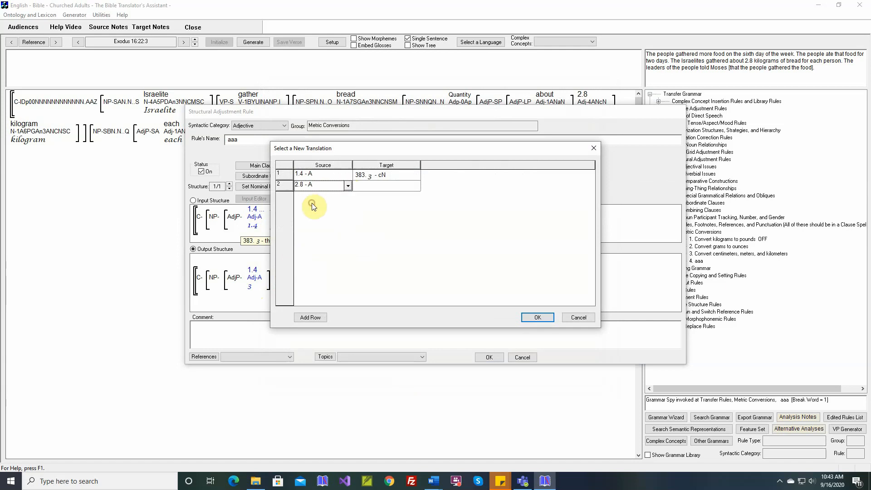
{"action": "left_click", "coordinate": [383, 187]}
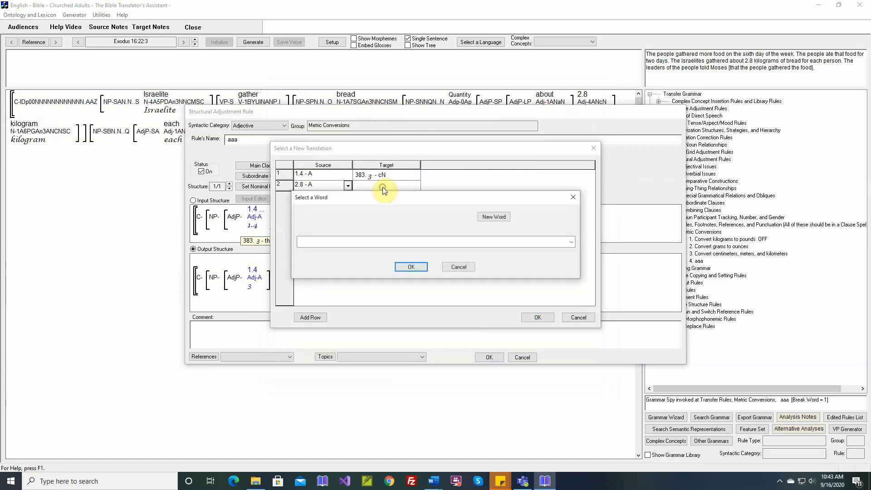
Step: Try to pick 6 from the existing words as the target for 2.8
{"action": "left_click", "coordinate": [375, 240]}
{"action": "key", "text": "6"}
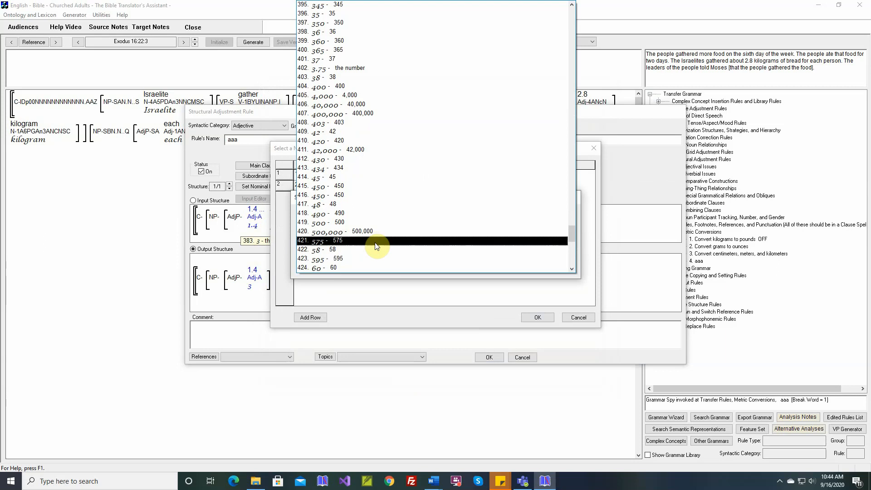
{"action": "scroll", "coordinate": [374, 245], "scroll_direction": "down", "scroll_amount": 3}
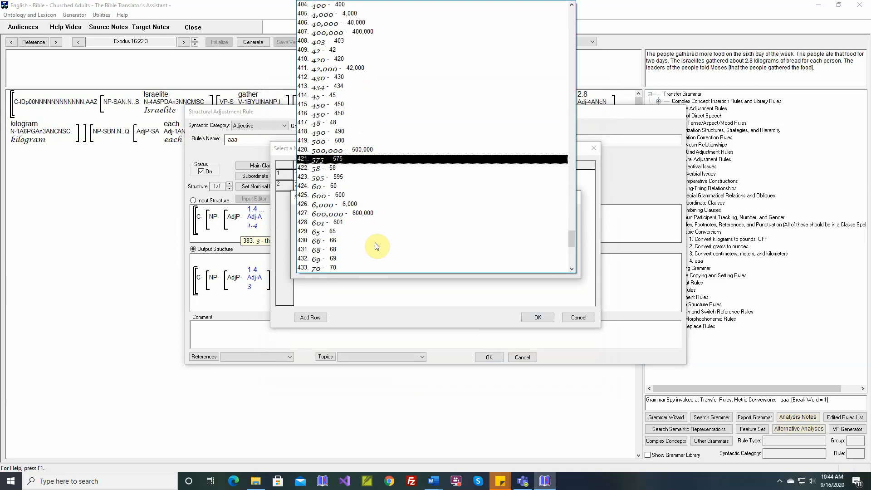
{"action": "left_click", "coordinate": [361, 276]}
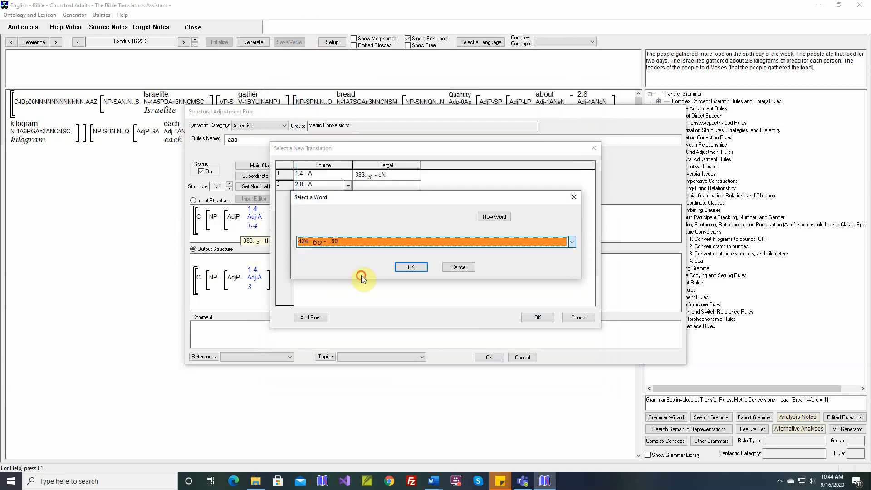
Step: Create a new adjective stem 6 with type Cardinal Number and no comparative or superlative forms
{"action": "left_click", "coordinate": [493, 217]}
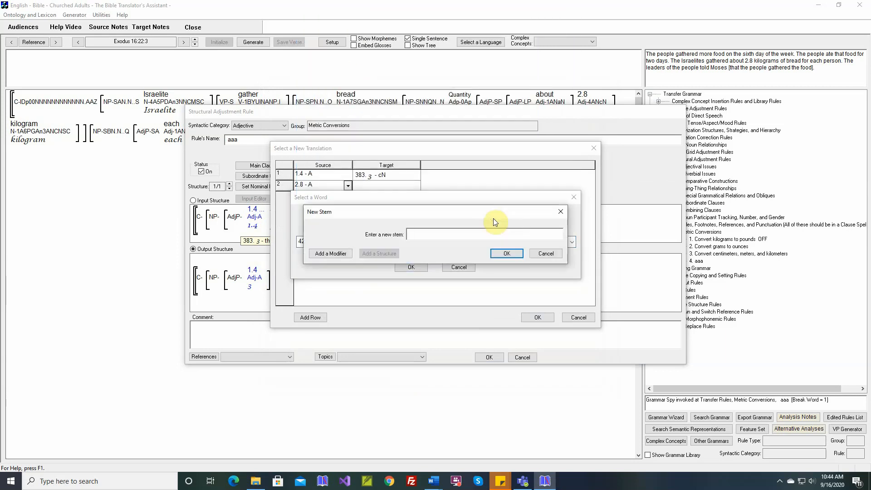
{"action": "type", "text": "6"}
{"action": "left_click", "coordinate": [494, 248]}
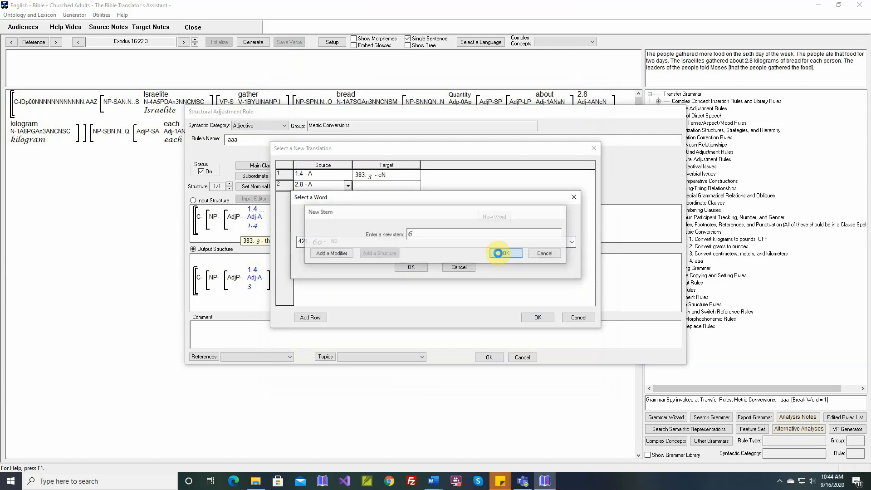
{"action": "left_click", "coordinate": [421, 260]}
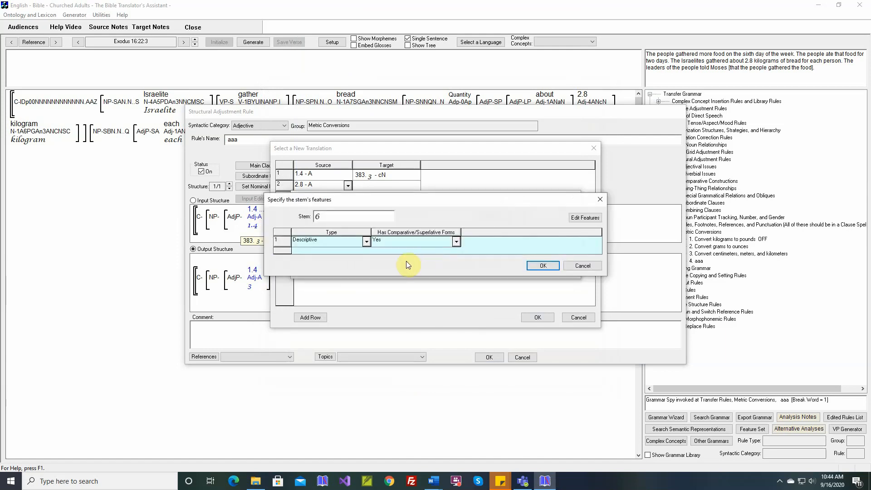
{"action": "left_click", "coordinate": [366, 241]}
{"action": "left_click", "coordinate": [331, 266]}
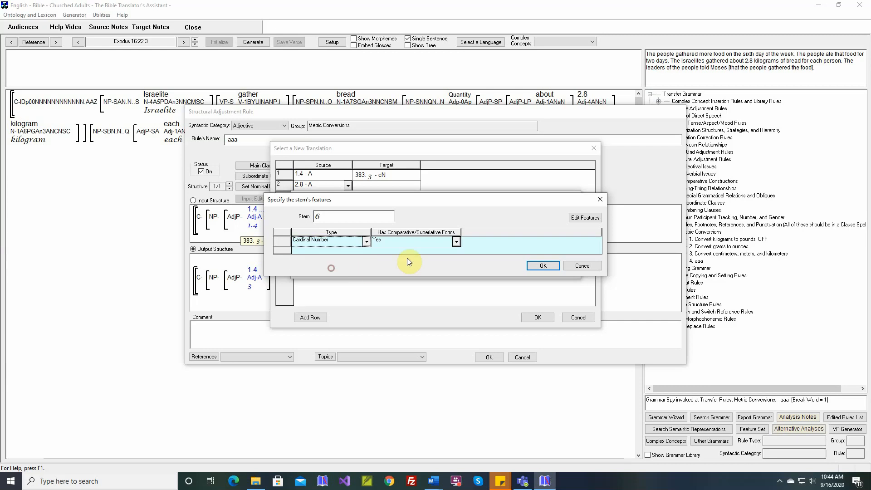
{"action": "left_click", "coordinate": [456, 241]}
{"action": "left_click", "coordinate": [381, 263]}
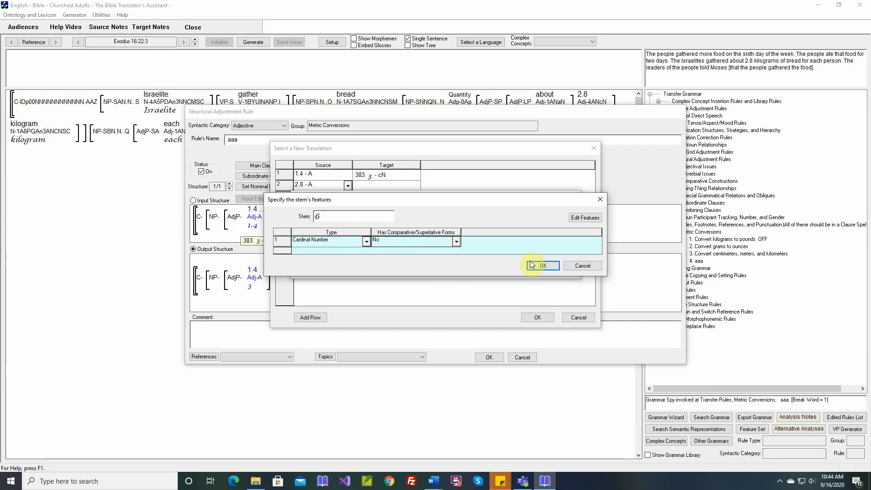
{"action": "left_click", "coordinate": [539, 265]}
{"action": "left_click", "coordinate": [530, 265]}
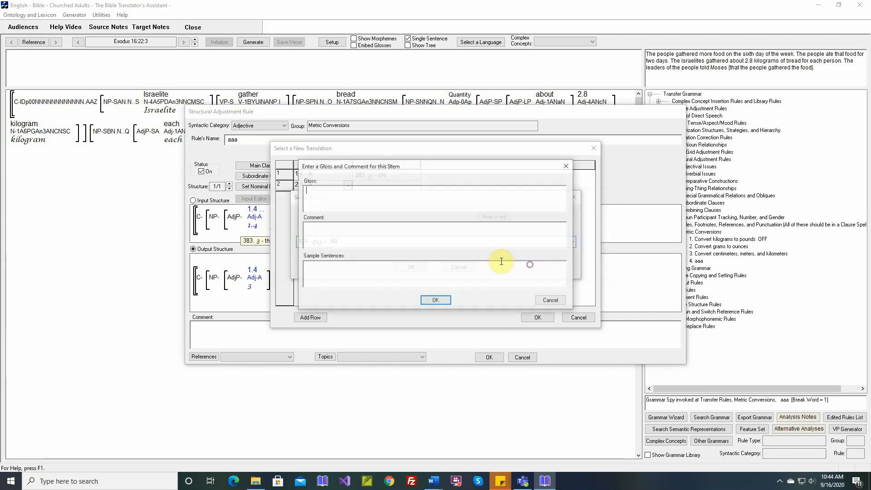
Step: Gloss the new stem as 6 and save it as the translation of 2.8 in the rule
{"action": "type", "text": "6"}
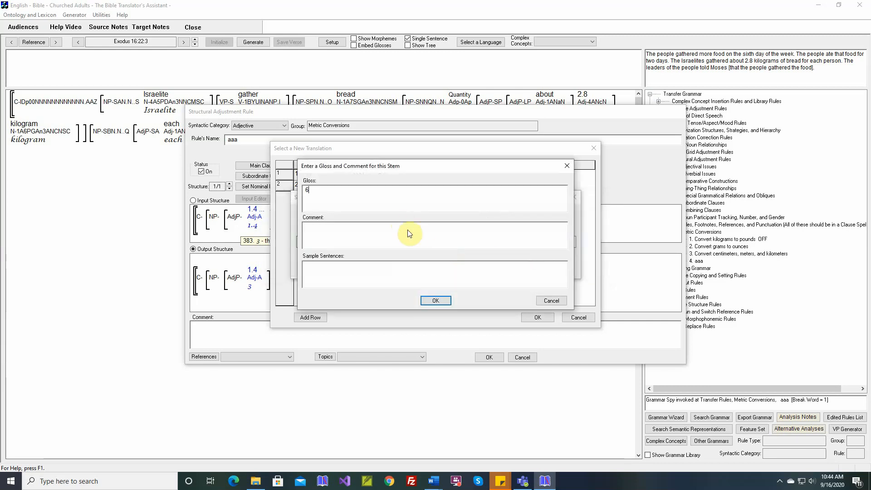
{"action": "left_click", "coordinate": [435, 300]}
{"action": "left_click", "coordinate": [412, 267]}
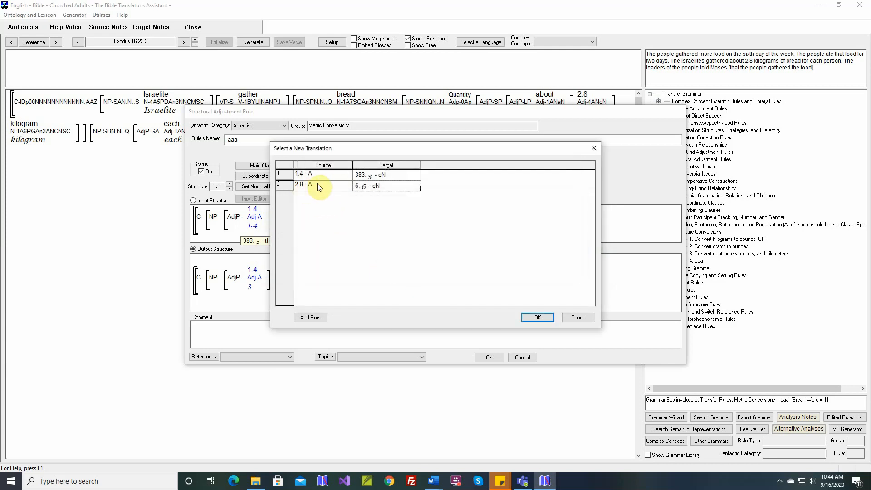
{"action": "left_click", "coordinate": [532, 318]}
{"action": "left_click", "coordinate": [486, 359]}
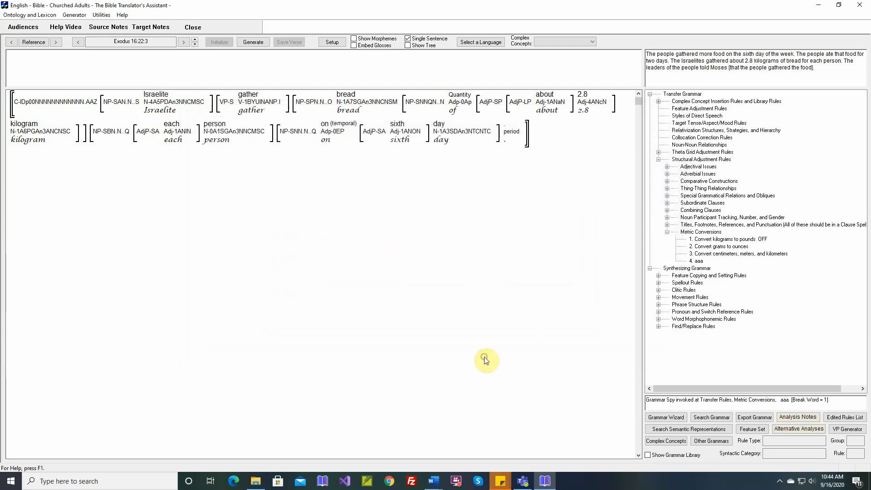
Step: Generate the target text of Exodus 16:22:3 and check how 2.8 and kilogram are rendered
{"action": "left_click", "coordinate": [255, 42]}
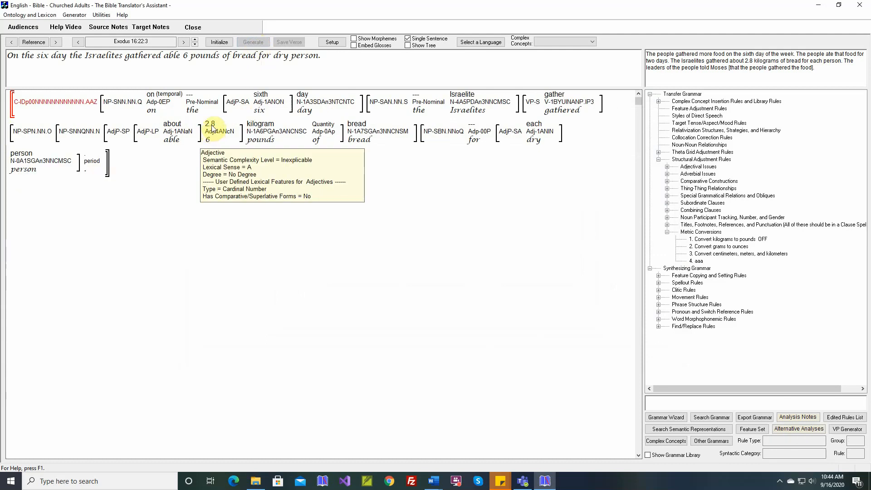
{"action": "mouse_move", "coordinate": [210, 143]}
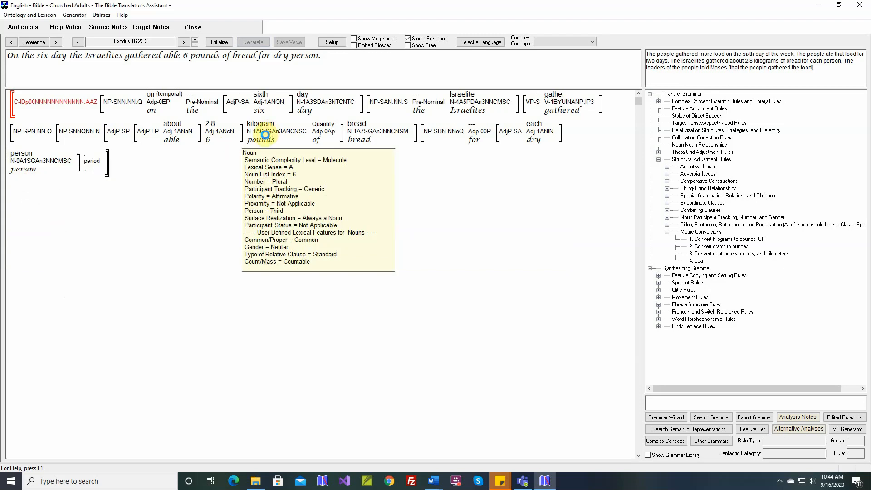
{"action": "mouse_move", "coordinate": [266, 142]}
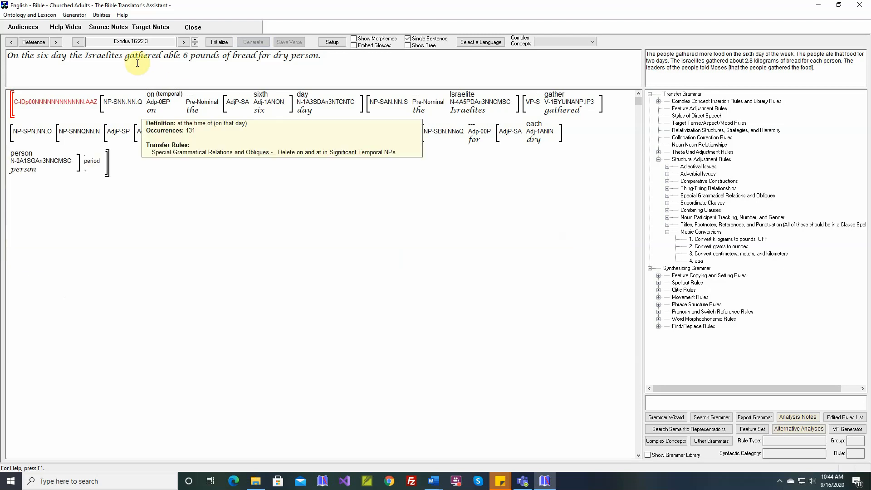
Step: Go to the next reference, Exodus 25:39:1, and read the phrase that gives the weight of the gold in kilograms
{"action": "left_click", "coordinate": [57, 42]}
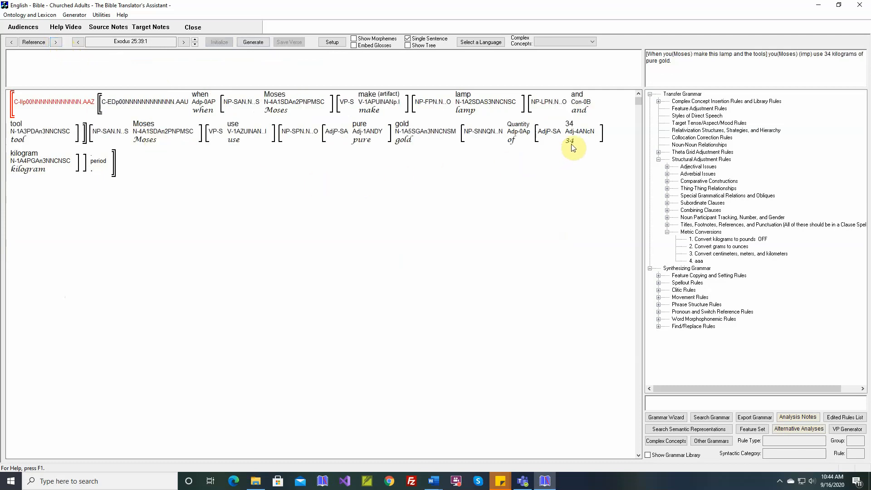
{"action": "left_click", "coordinate": [808, 54]}
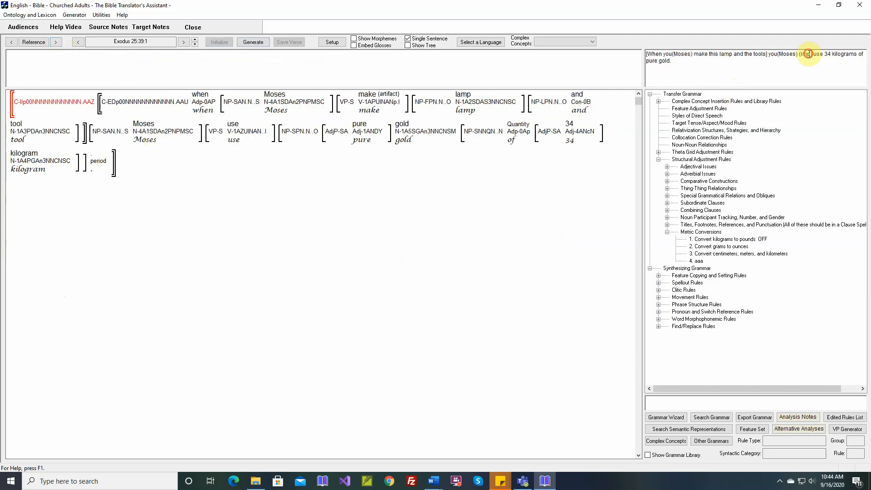
{"action": "left_click_drag", "start_coordinate": [808, 54], "coordinate": [863, 54]}
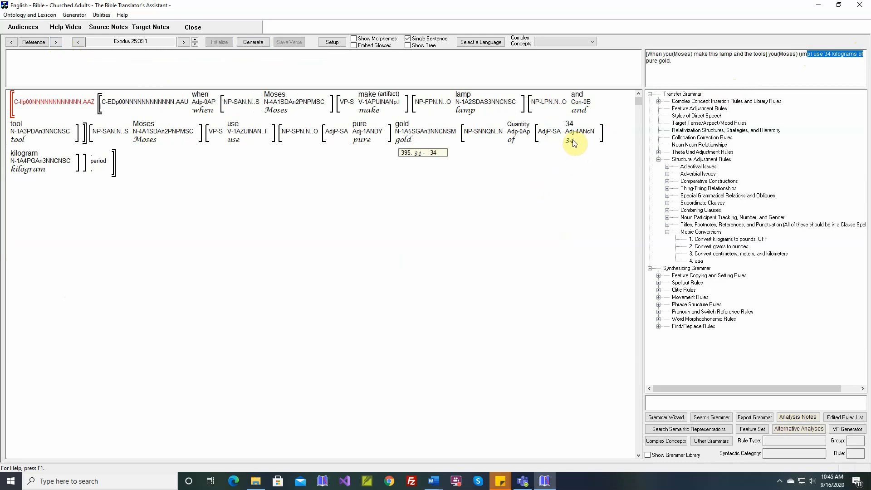
Step: Open the metric conversion rule aaa and add 34 to the concepts accepted by its input adjective
{"action": "left_click", "coordinate": [699, 261]}
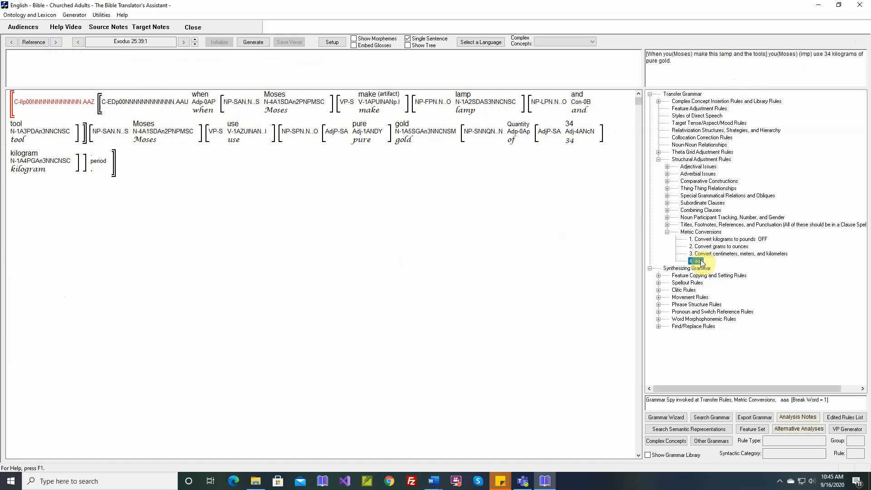
{"action": "double_click", "coordinate": [698, 262]}
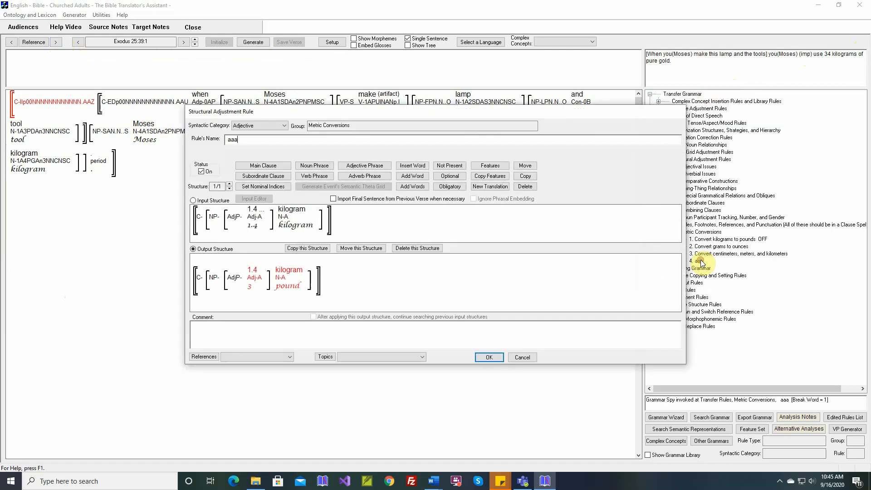
{"action": "left_click", "coordinate": [419, 186]}
{"action": "left_click", "coordinate": [254, 216]}
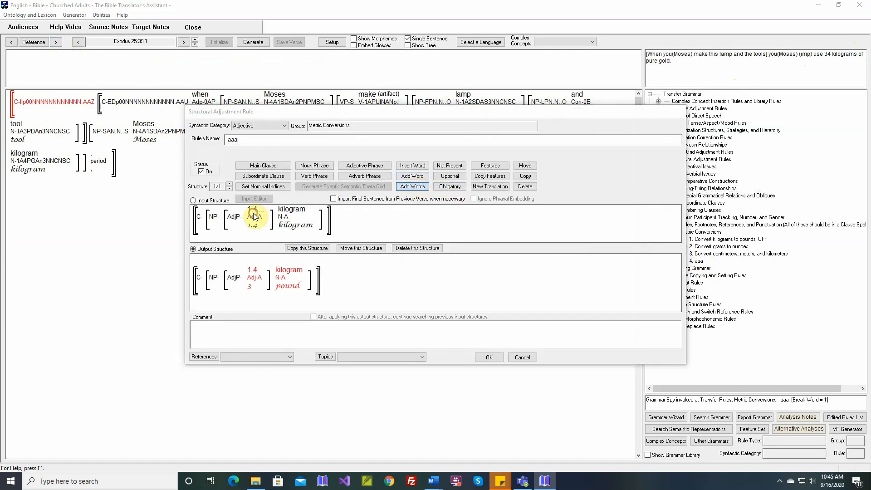
{"action": "left_click", "coordinate": [314, 123]}
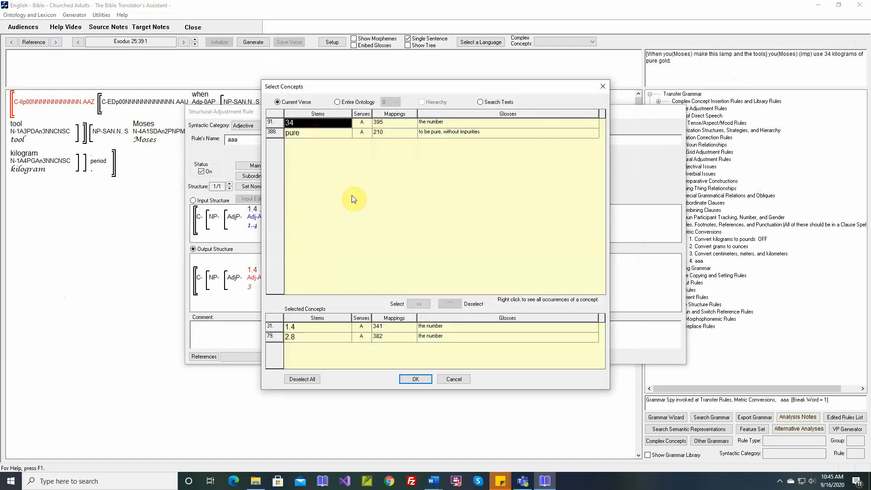
{"action": "left_click", "coordinate": [417, 301]}
{"action": "left_click", "coordinate": [416, 378]}
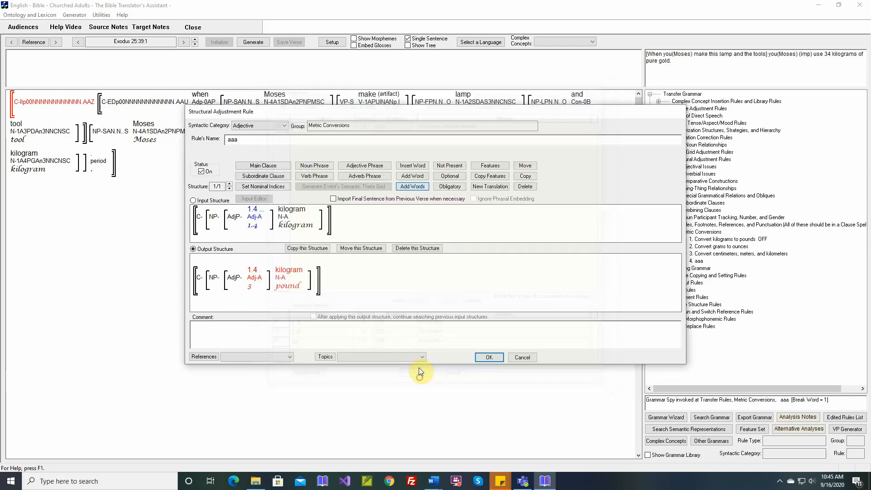
Step: Add a translation of source 34 as the existing word 75 to the output adjective and save the rule
{"action": "left_click", "coordinate": [414, 178]}
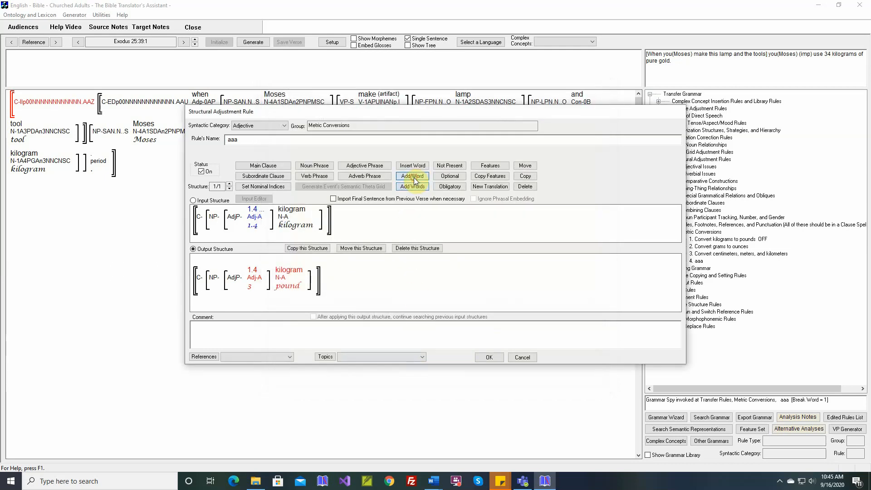
{"action": "double_click", "coordinate": [263, 266]}
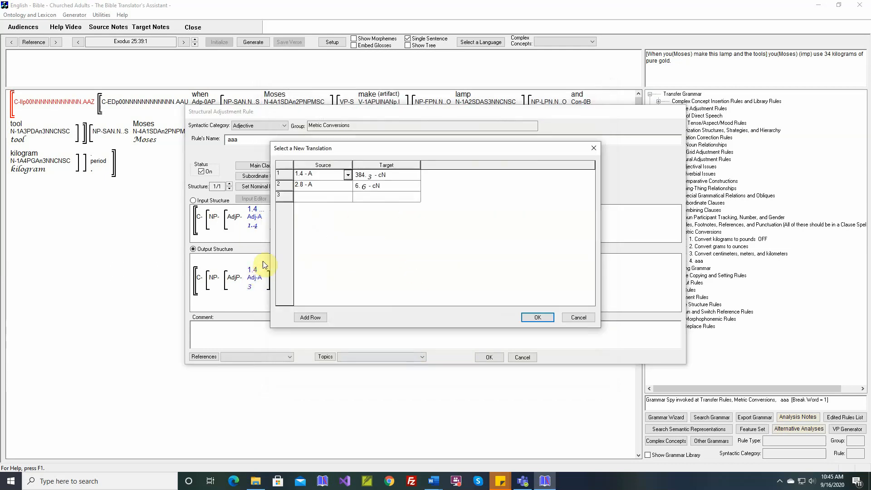
{"action": "left_click", "coordinate": [348, 197]}
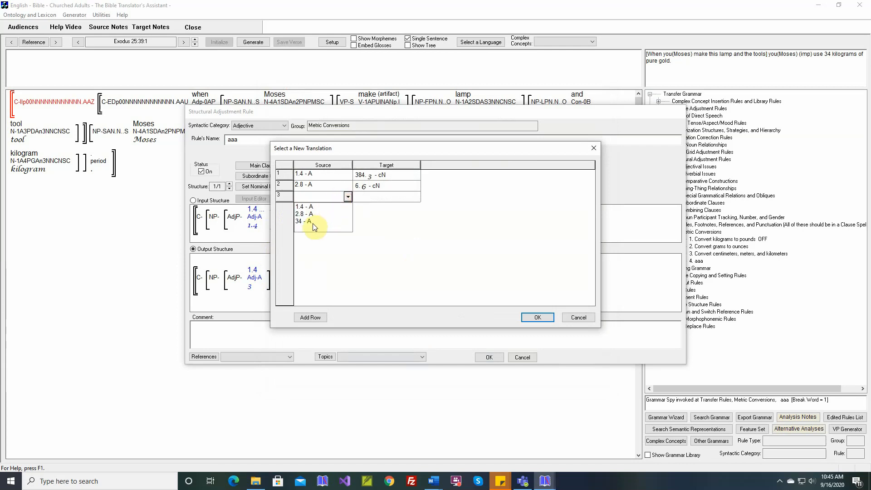
{"action": "left_click", "coordinate": [311, 222]}
{"action": "left_click", "coordinate": [393, 197]}
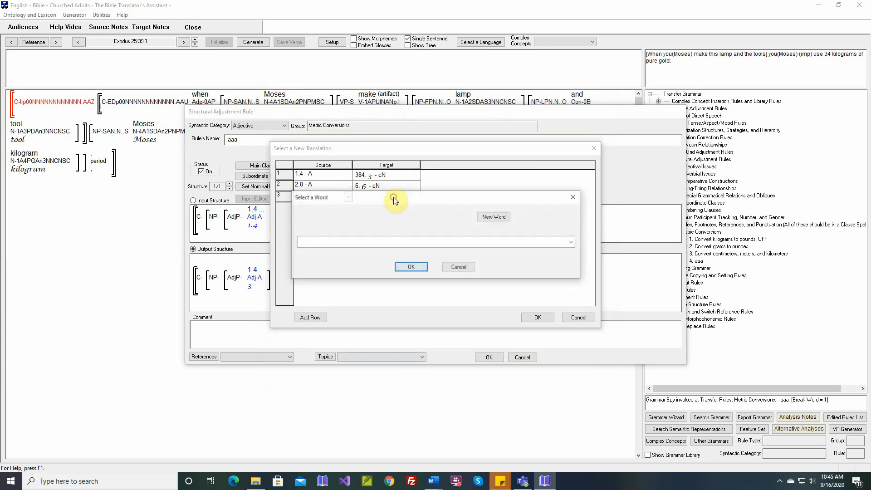
{"action": "left_click", "coordinate": [390, 243]}
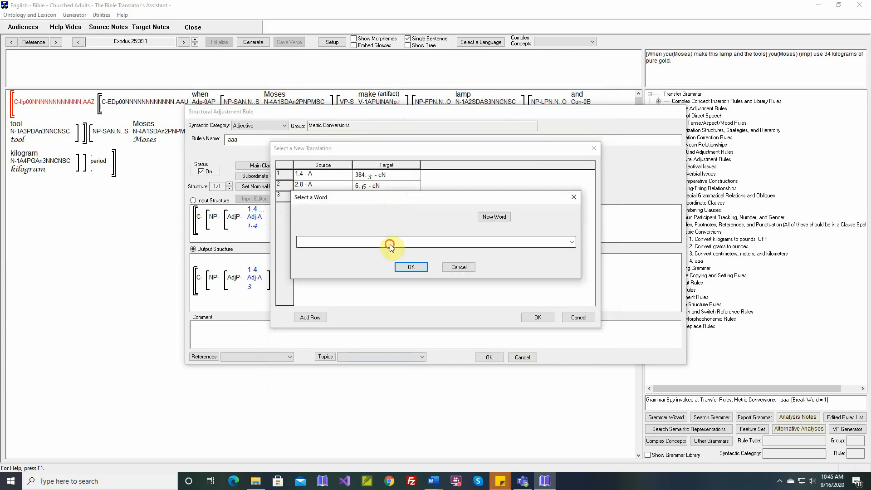
{"action": "scroll", "coordinate": [389, 247], "scroll_direction": "down", "scroll_amount": 3}
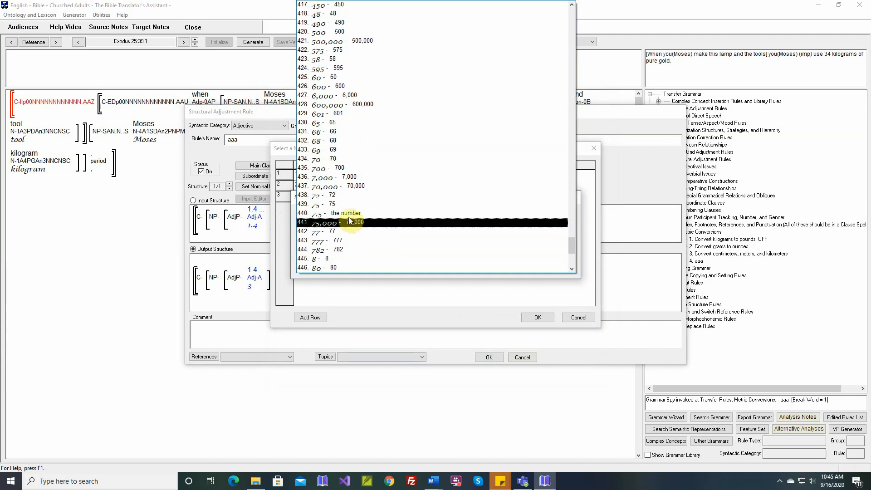
{"action": "left_click", "coordinate": [338, 204]}
{"action": "left_click", "coordinate": [411, 266]}
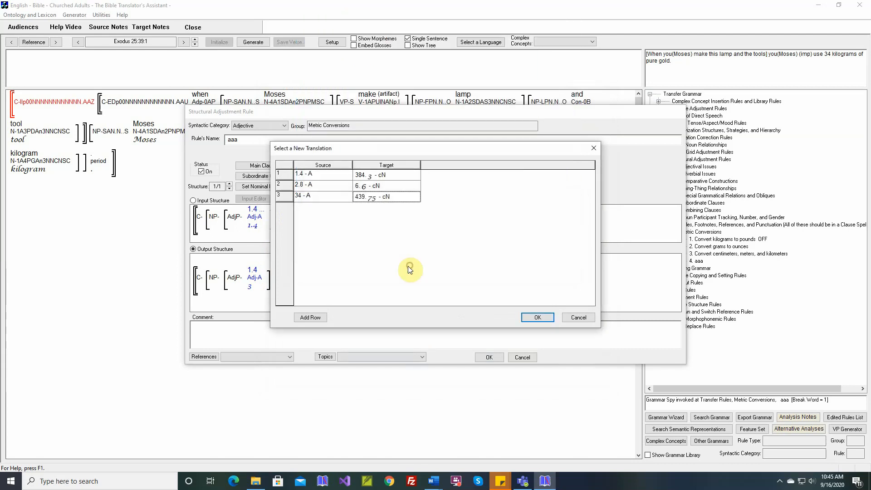
{"action": "left_click", "coordinate": [530, 318]}
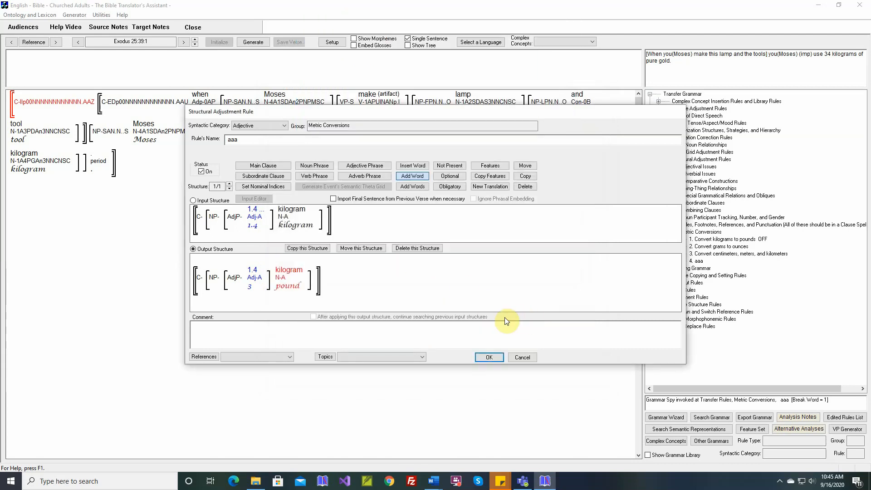
{"action": "left_click", "coordinate": [489, 357]}
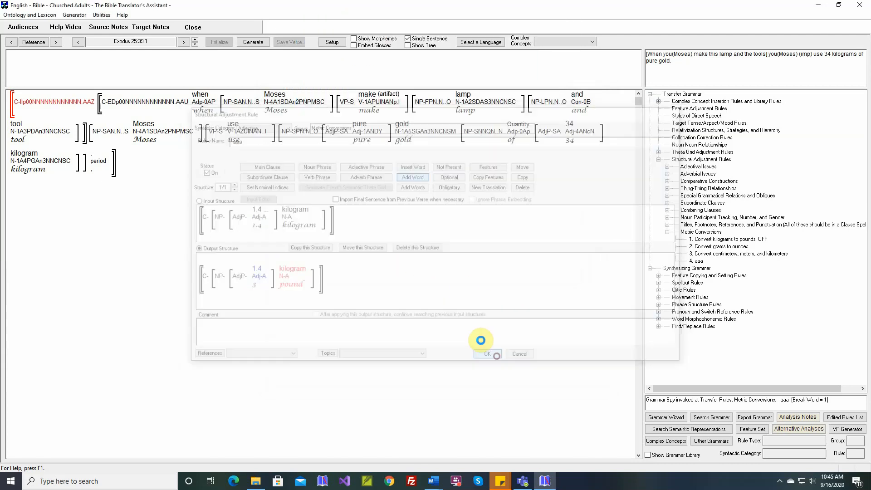
Step: Generate the target text of Exodus 25:39:1 and check how 34 kilograms is rendered
{"action": "left_click", "coordinate": [254, 42]}
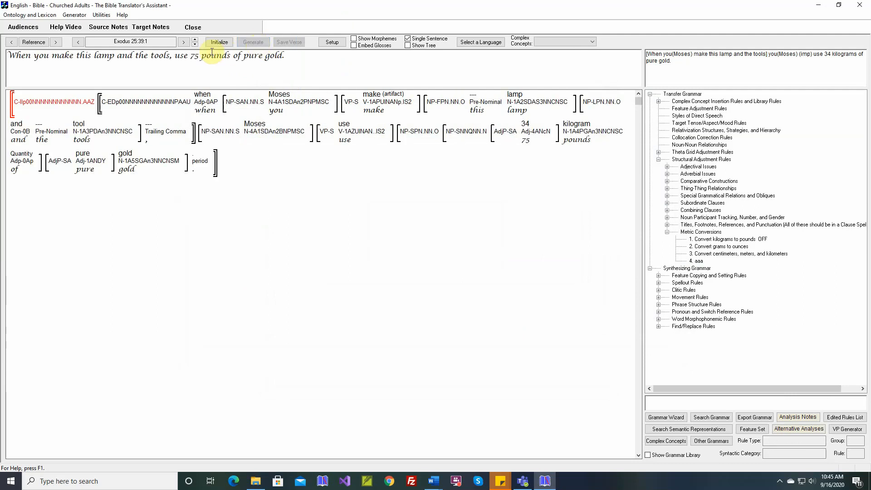
{"action": "left_click_drag", "start_coordinate": [183, 58], "coordinate": [258, 61]}
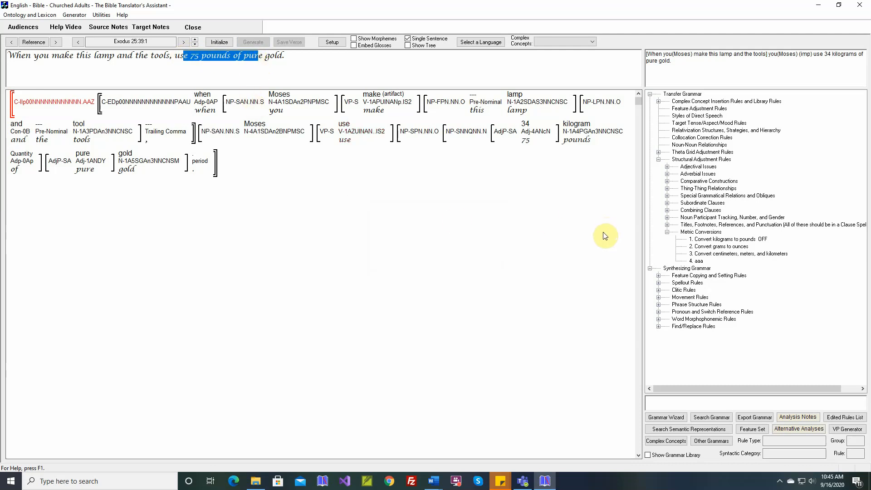
{"action": "mouse_move", "coordinate": [574, 142]}
Step: Reopen rule aaa and set the input adjective's concept selection to search texts for adjectives modifying kilogram
{"action": "left_click", "coordinate": [698, 260]}
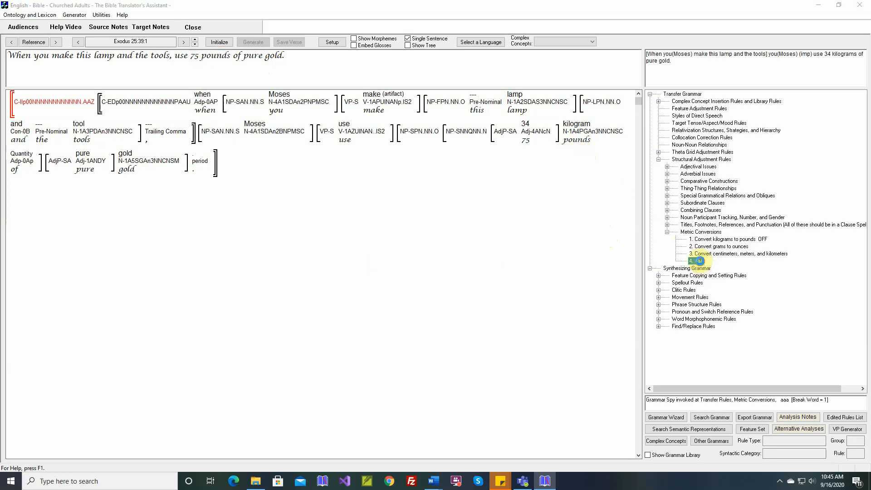
{"action": "double_click", "coordinate": [699, 261]}
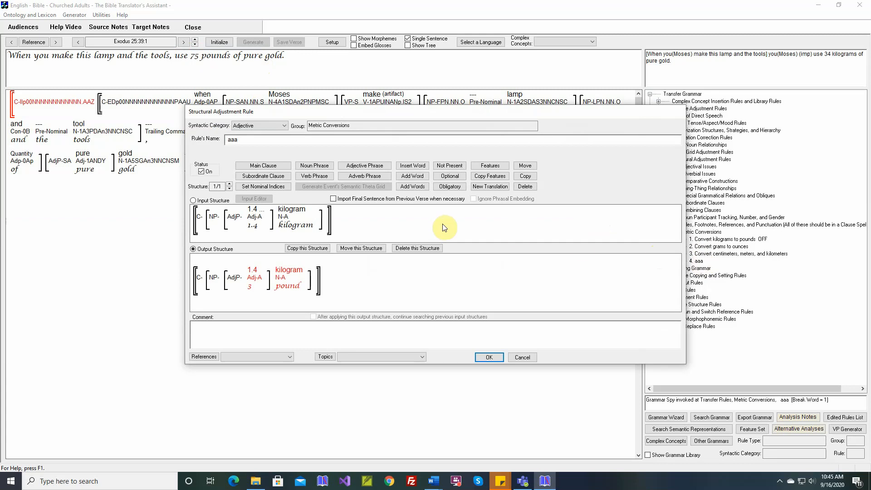
{"action": "left_click", "coordinate": [418, 187]}
{"action": "double_click", "coordinate": [255, 214]}
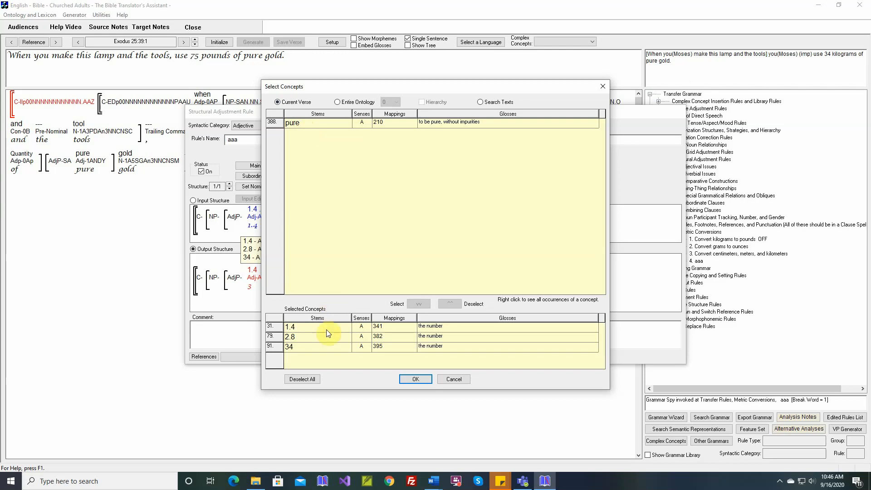
{"action": "left_click", "coordinate": [481, 102]}
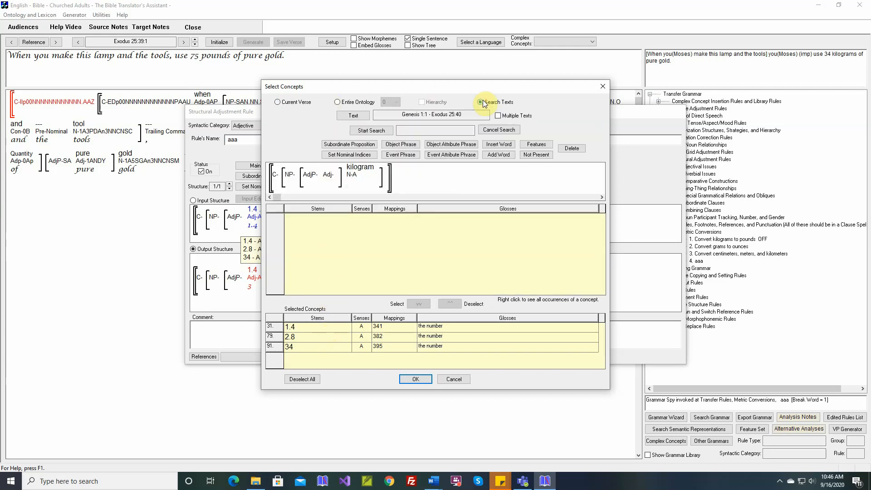
{"action": "left_click_drag", "start_coordinate": [452, 86], "coordinate": [579, 91]}
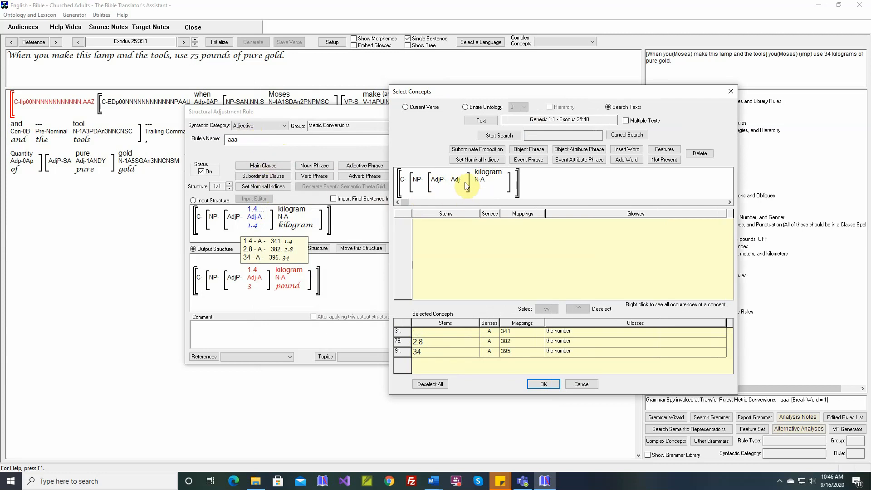
{"action": "left_click", "coordinate": [626, 121]}
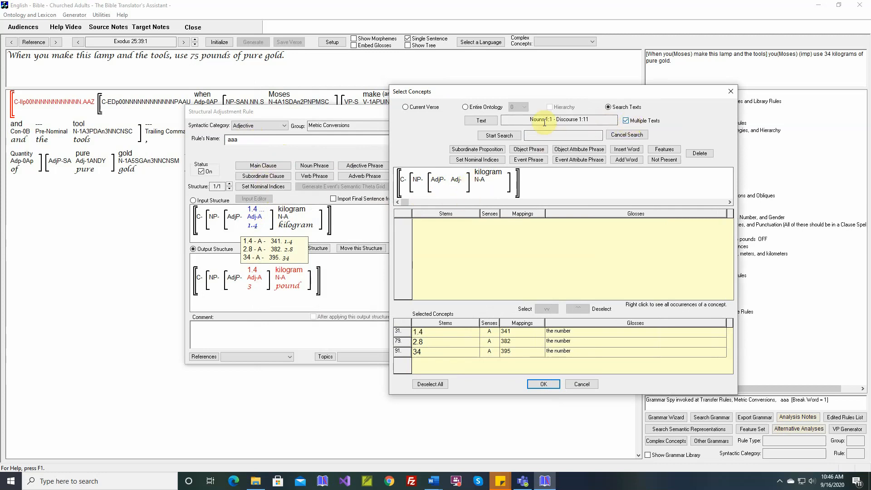
{"action": "left_click", "coordinate": [480, 121]}
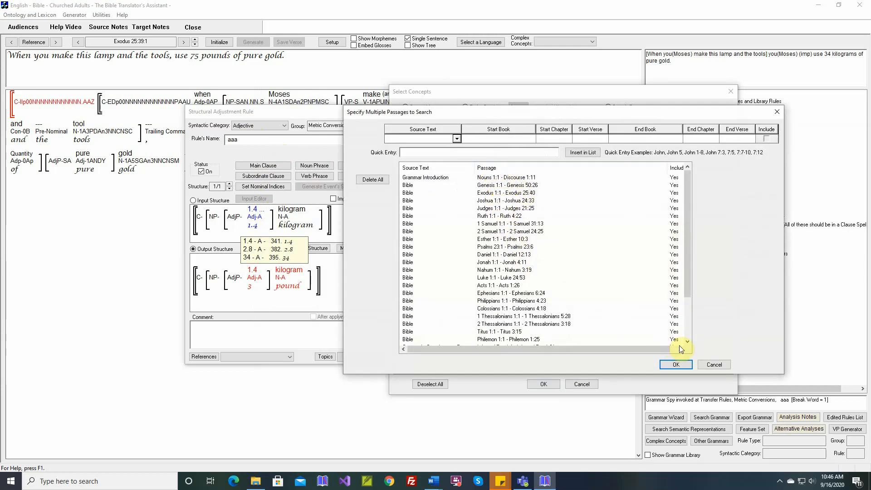
{"action": "left_click", "coordinate": [713, 365]}
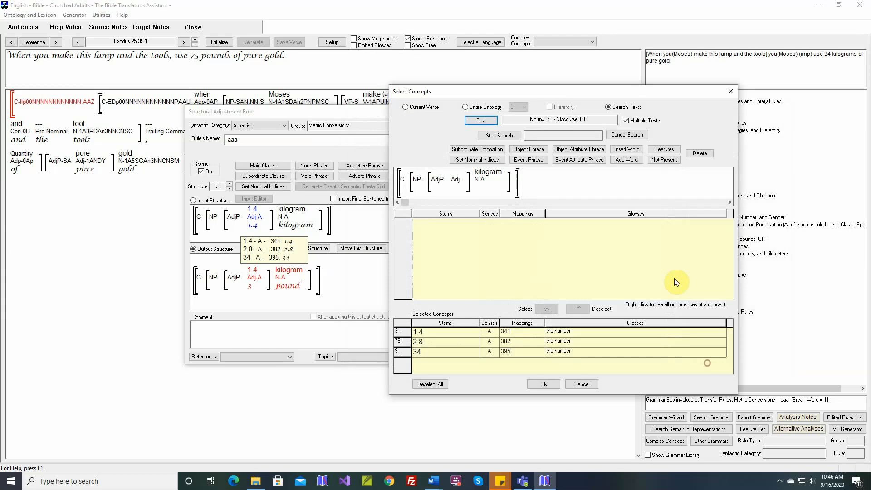
{"action": "left_click", "coordinate": [626, 121]}
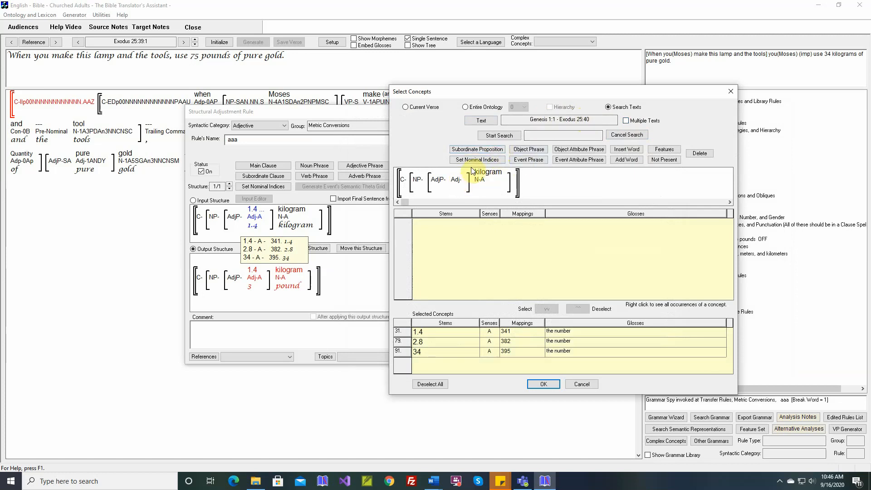
Step: Search Genesis 1:1 to Exodus 25:40 for numbers used with kilogram and add 12, 16, 3.5 and 5 to the input adjective
{"action": "left_click", "coordinate": [505, 135]}
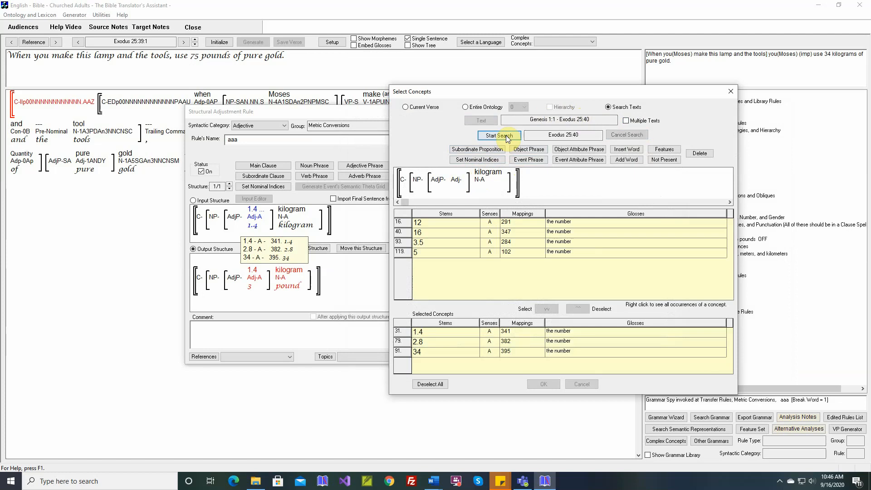
{"action": "left_click", "coordinate": [448, 223]}
{"action": "left_click", "coordinate": [447, 234], "text": "ctrl"}
{"action": "left_click", "coordinate": [448, 244], "text": "ctrl"}
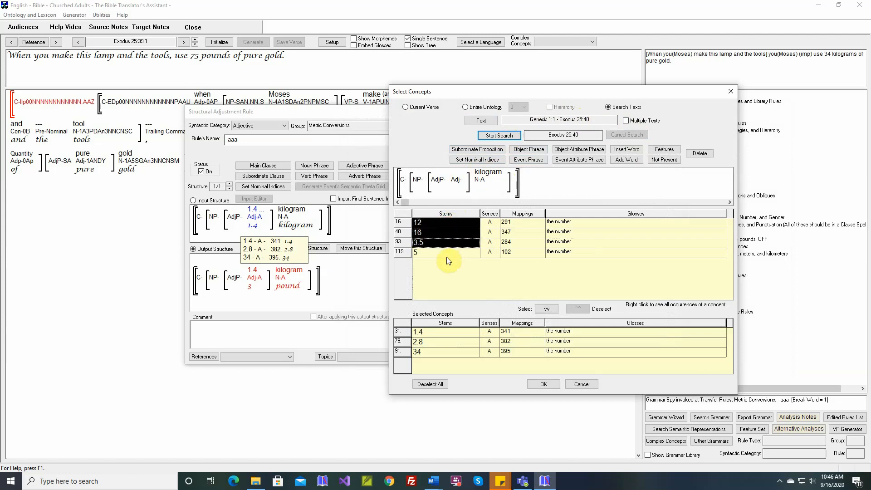
{"action": "left_click", "coordinate": [447, 253], "text": "ctrl"}
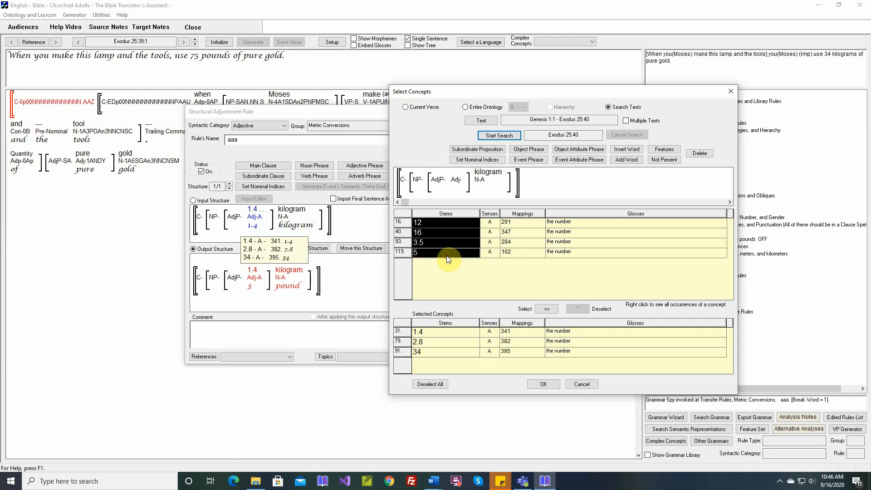
{"action": "left_click", "coordinate": [548, 310]}
{"action": "left_click", "coordinate": [544, 385]}
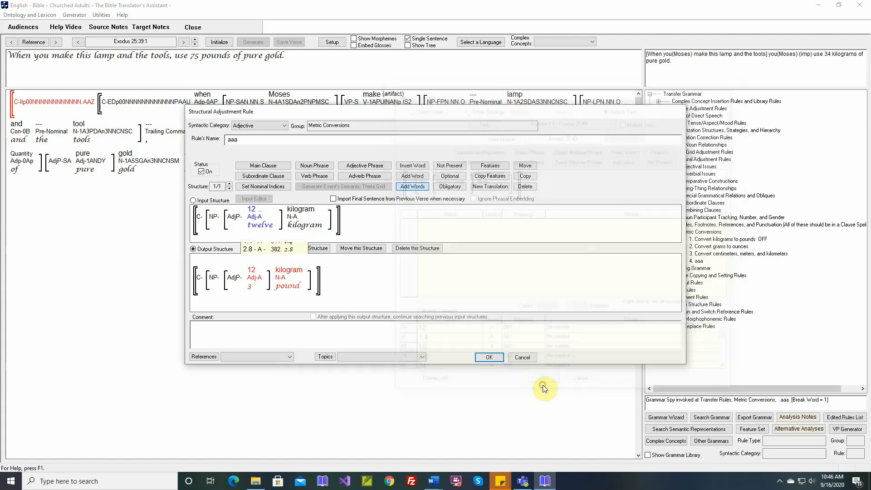
{"action": "mouse_move", "coordinate": [257, 216]}
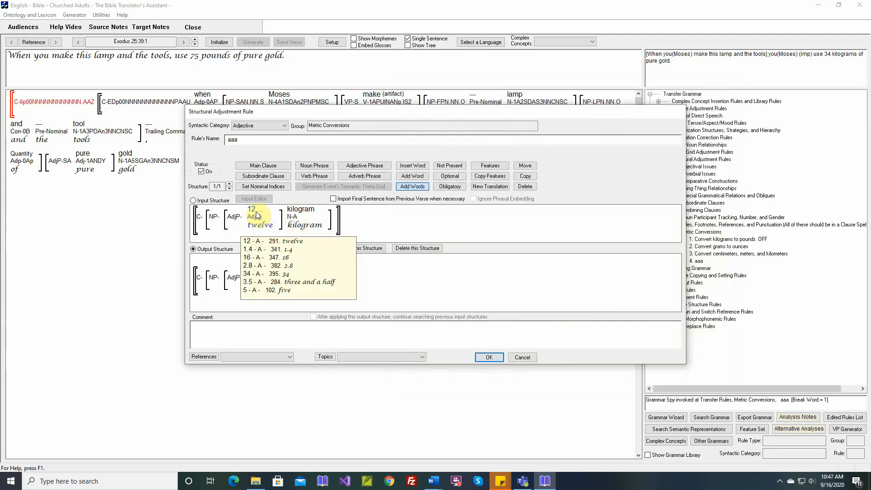
Step: Open the output adjective's translation table with a new row and choose 12 as its source
{"action": "left_click", "coordinate": [412, 176]}
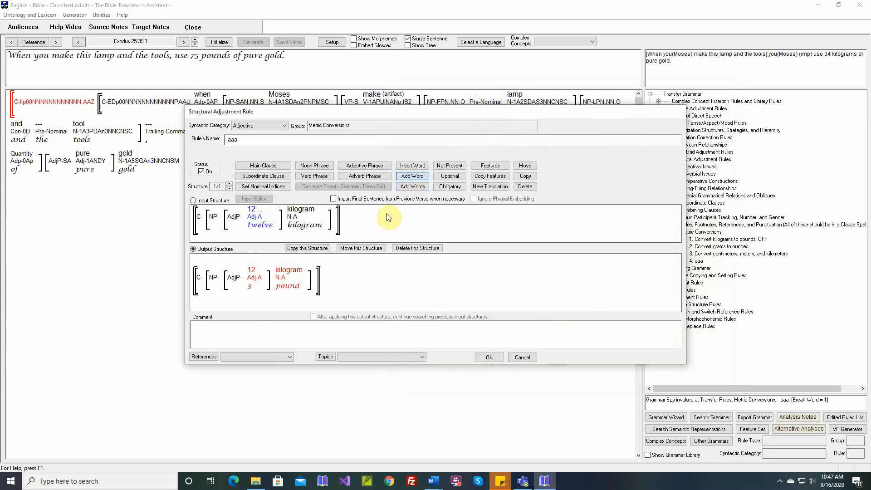
{"action": "double_click", "coordinate": [253, 274]}
{"action": "left_click", "coordinate": [343, 209]}
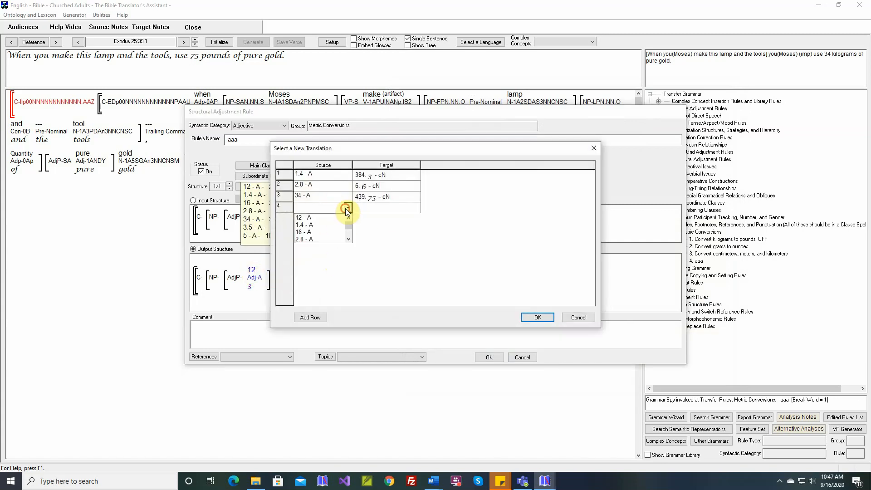
{"action": "left_click", "coordinate": [308, 218]}
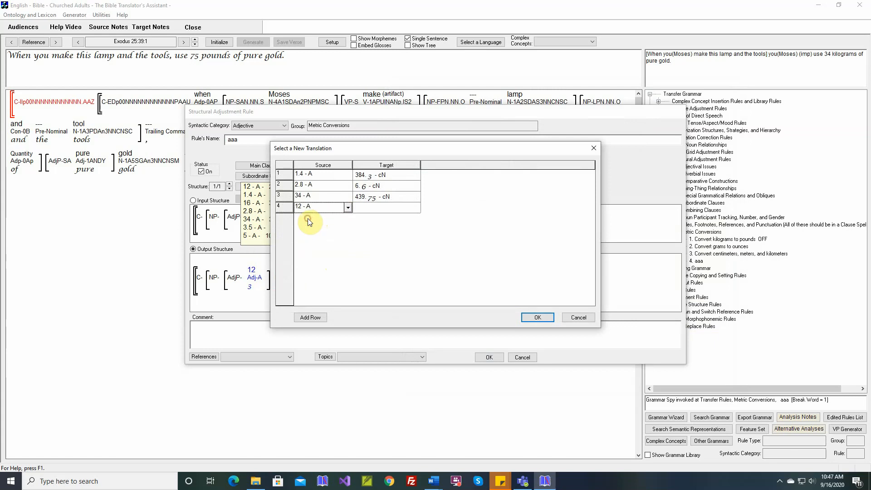
Step: Look for the target word 26 among the existing adjectives and create a new stem 26
{"action": "left_click", "coordinate": [380, 207]}
{"action": "left_click", "coordinate": [380, 241]}
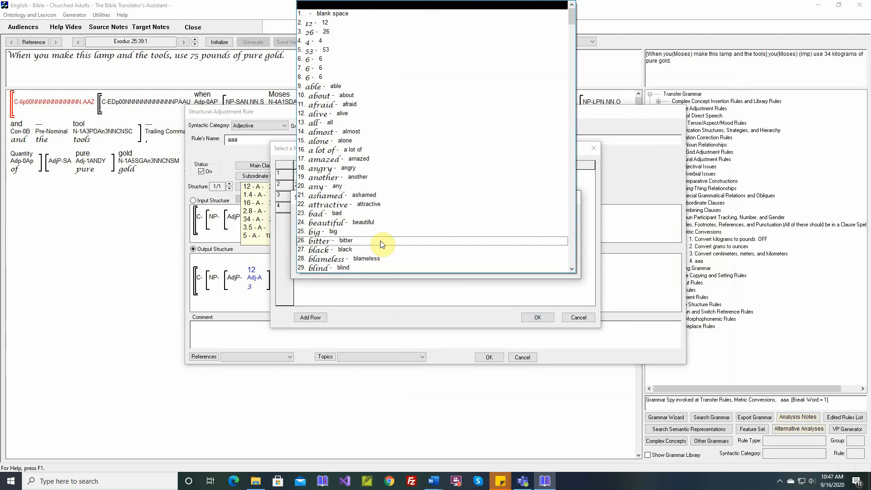
{"action": "key", "text": "2"}
{"action": "scroll", "coordinate": [380, 244], "scroll_direction": "down", "scroll_amount": 3}
{"action": "scroll", "coordinate": [380, 244], "scroll_direction": "down", "scroll_amount": 8}
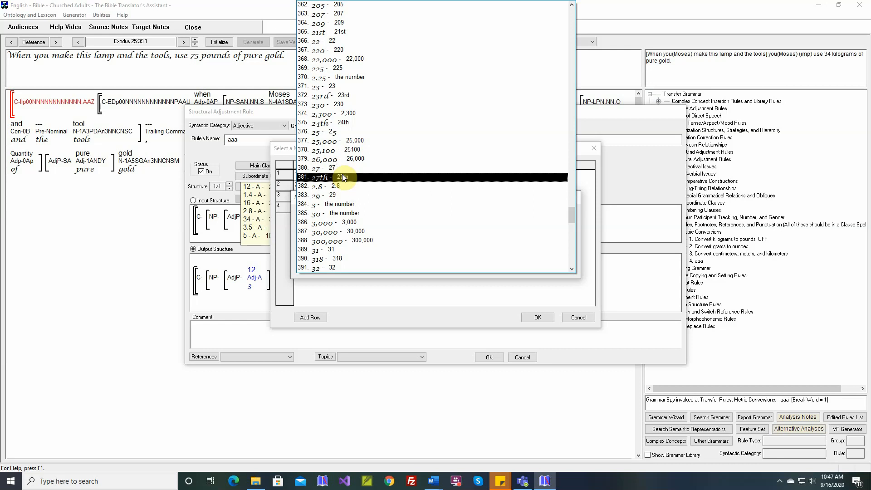
{"action": "left_click", "coordinate": [365, 276]}
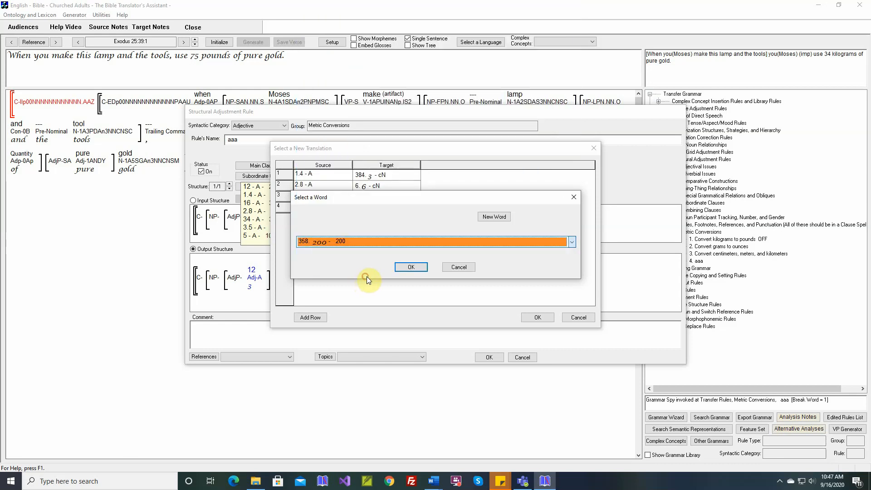
{"action": "left_click", "coordinate": [493, 217]}
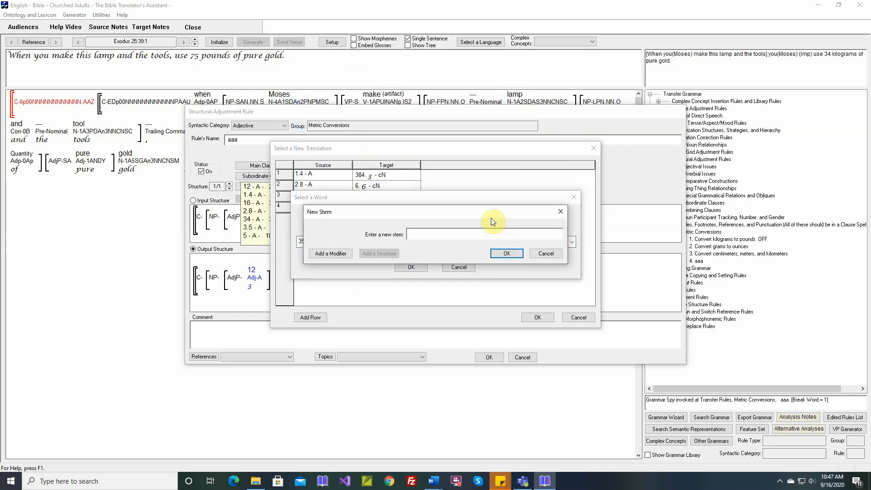
{"action": "type", "text": "26"}
{"action": "left_click", "coordinate": [496, 253]}
{"action": "left_click", "coordinate": [434, 258]}
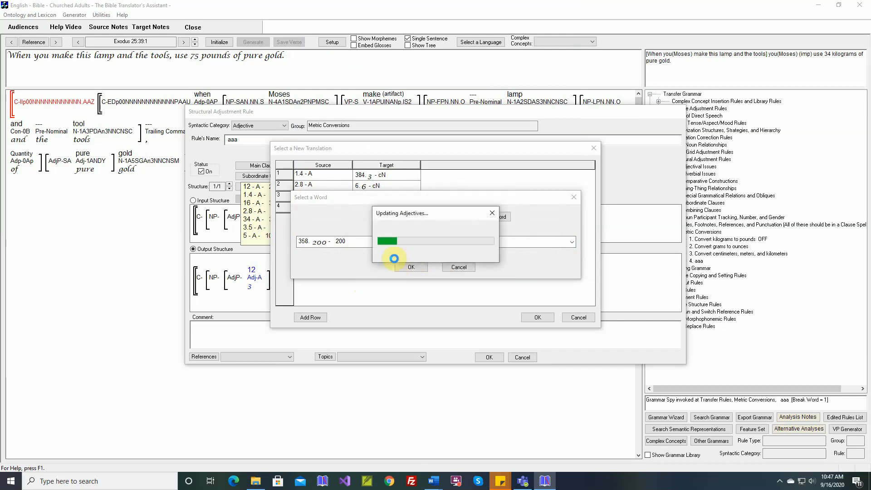
Step: Classify the new stem 26 as a Cardinal Number without comparative or superlative forms
{"action": "left_click", "coordinate": [366, 242]}
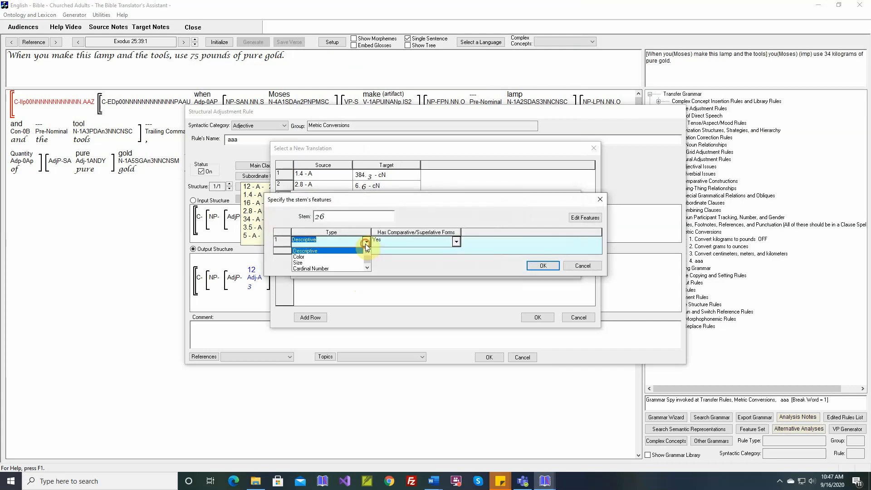
{"action": "left_click", "coordinate": [333, 267]}
{"action": "left_click", "coordinate": [456, 242]}
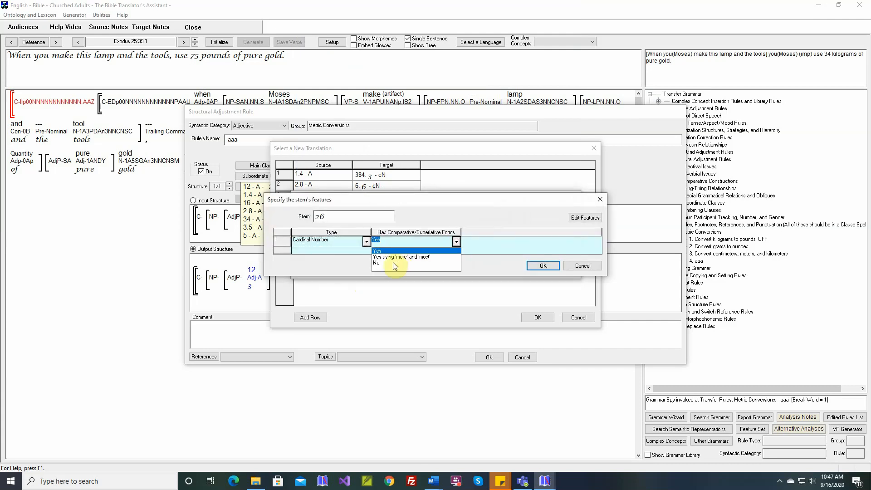
{"action": "left_click", "coordinate": [376, 263]}
{"action": "left_click", "coordinate": [539, 267]}
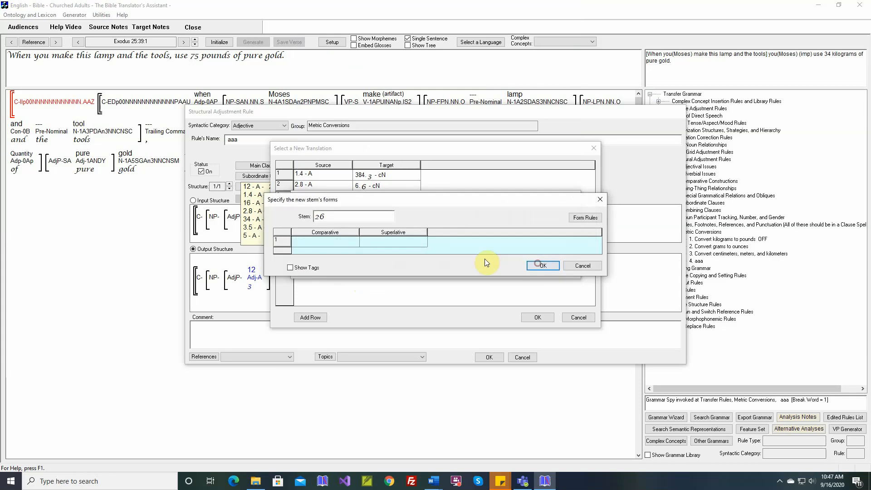
Step: Accept the stem's forms, gloss it as 26 and assign it as the translation of source 12
{"action": "left_click", "coordinate": [527, 264]}
{"action": "type", "text": "26"}
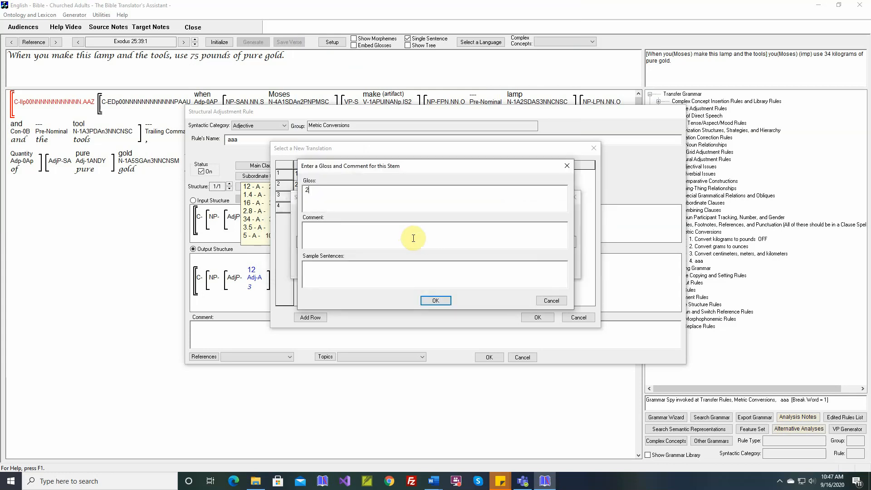
{"action": "left_click", "coordinate": [435, 300]}
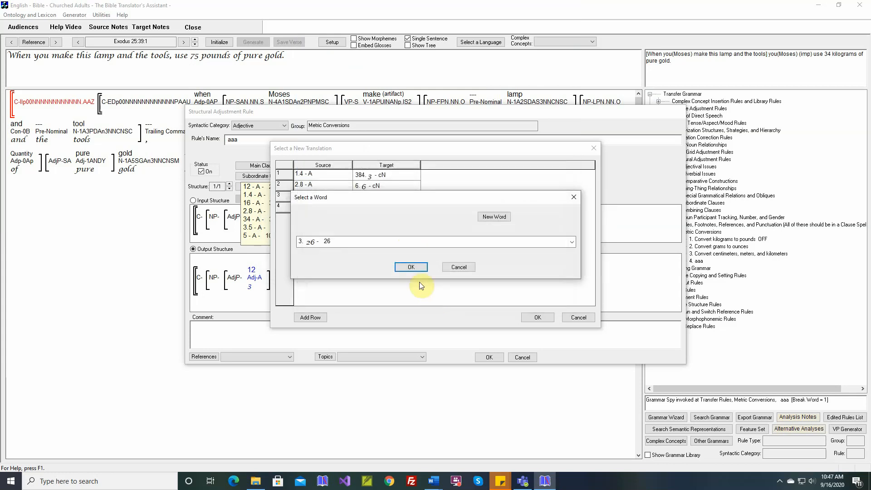
{"action": "left_click", "coordinate": [415, 267]}
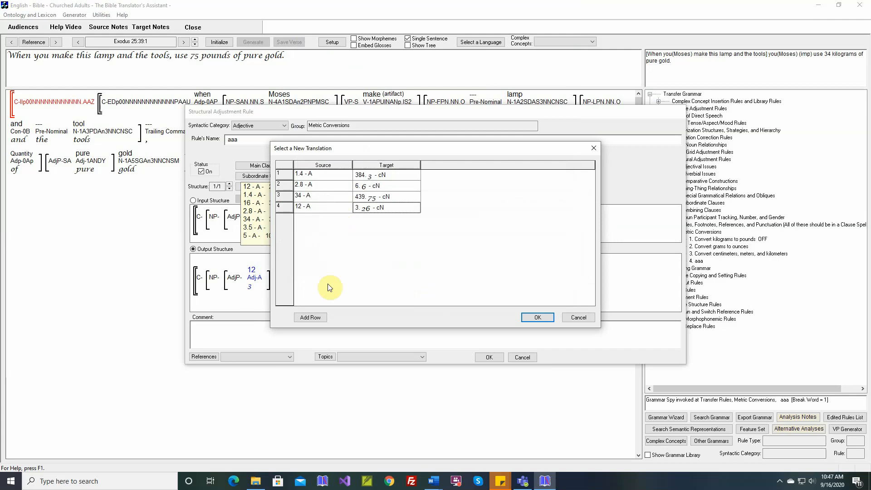
Step: Add a translation row that maps source 16 to the existing word 36
{"action": "left_click", "coordinate": [317, 317]}
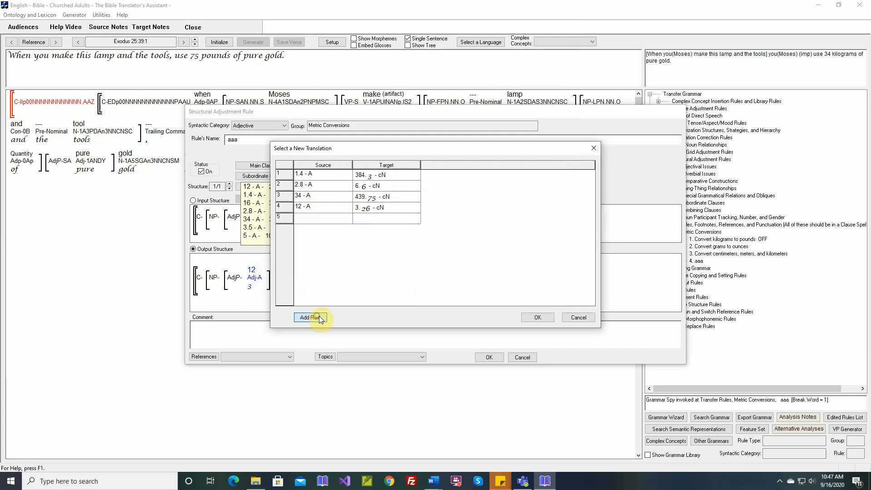
{"action": "left_click", "coordinate": [348, 219]}
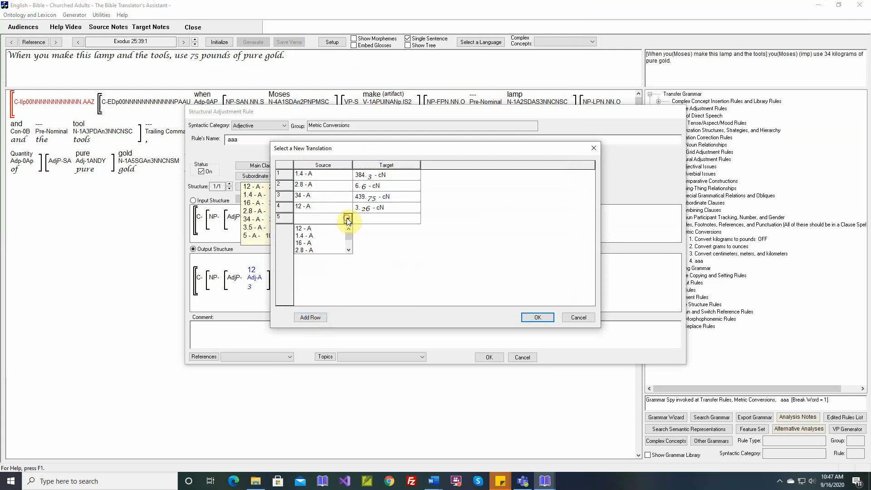
{"action": "left_click", "coordinate": [308, 244]}
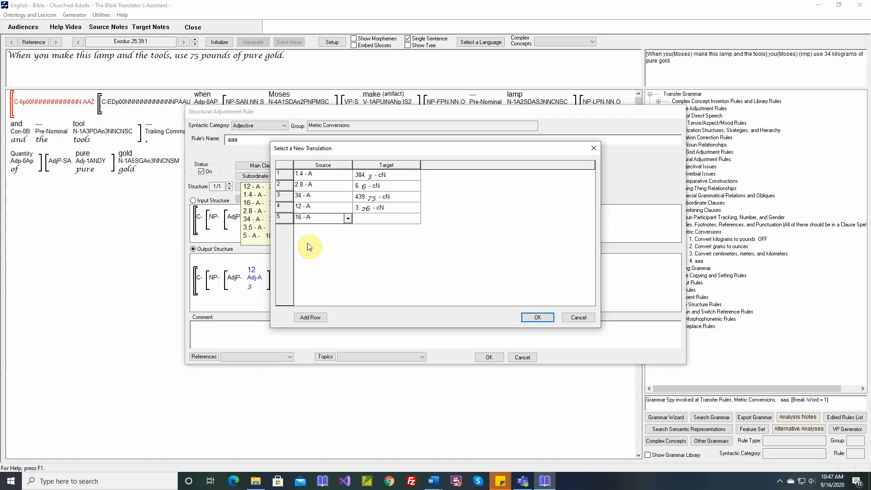
{"action": "left_click", "coordinate": [385, 219]}
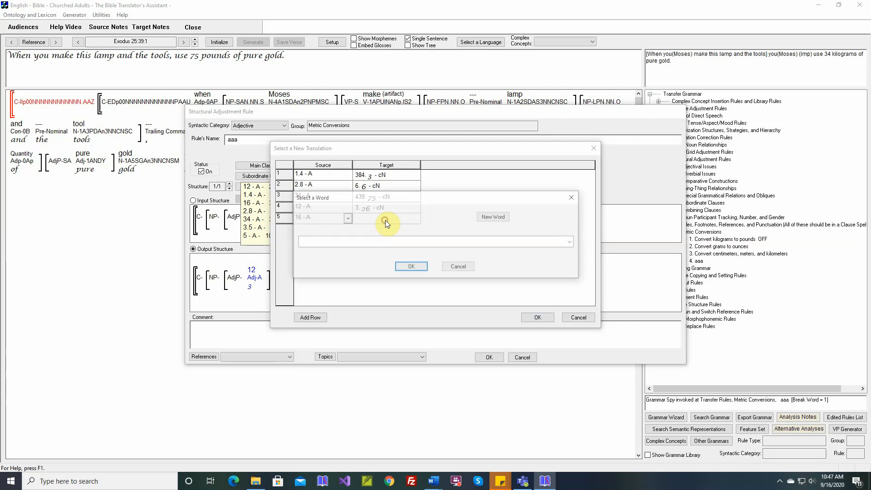
{"action": "left_click", "coordinate": [384, 242]}
{"action": "type", "text": "385. 3 - the number"}
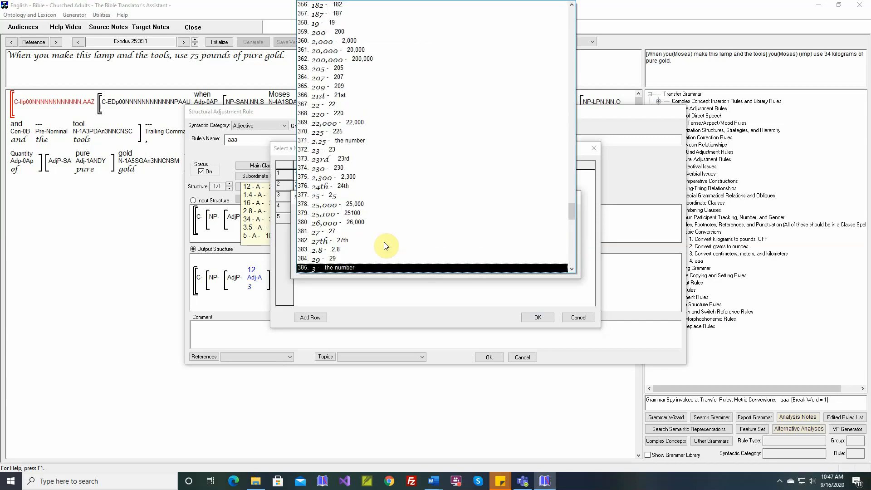
{"action": "scroll", "coordinate": [385, 244], "scroll_direction": "down", "scroll_amount": 3}
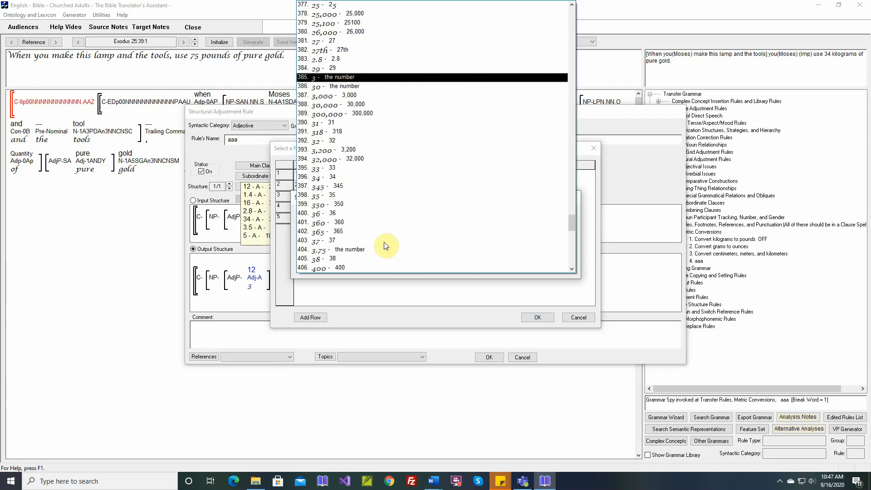
{"action": "left_click", "coordinate": [344, 213]}
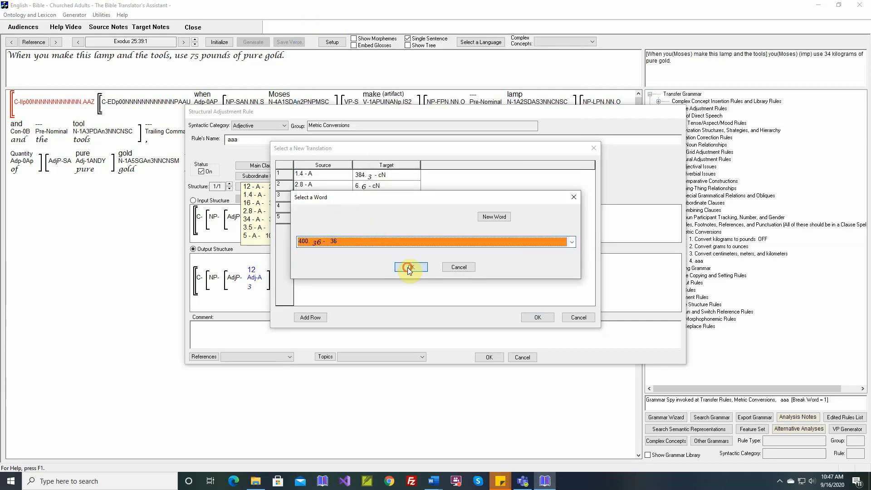
{"action": "left_click", "coordinate": [408, 268]}
Step: Add another translation row and choose 5 as its source
{"action": "left_click", "coordinate": [318, 316]}
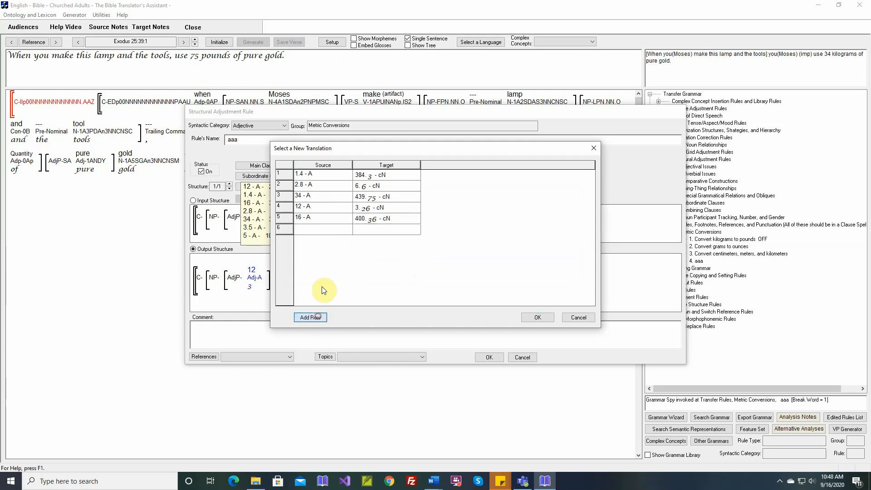
{"action": "left_click", "coordinate": [343, 231]}
{"action": "left_click", "coordinate": [348, 229]}
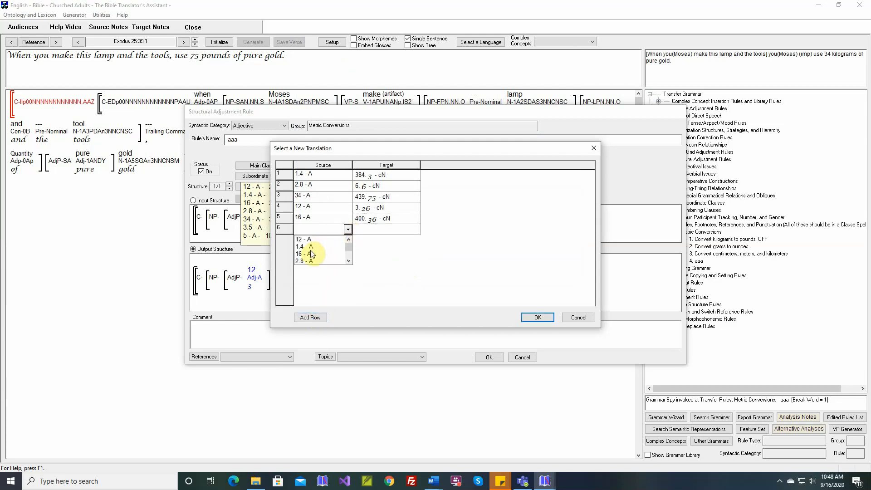
{"action": "left_click", "coordinate": [348, 261]}
{"action": "left_click", "coordinate": [348, 261]}
{"action": "left_click", "coordinate": [349, 261]}
{"action": "left_click", "coordinate": [320, 262]}
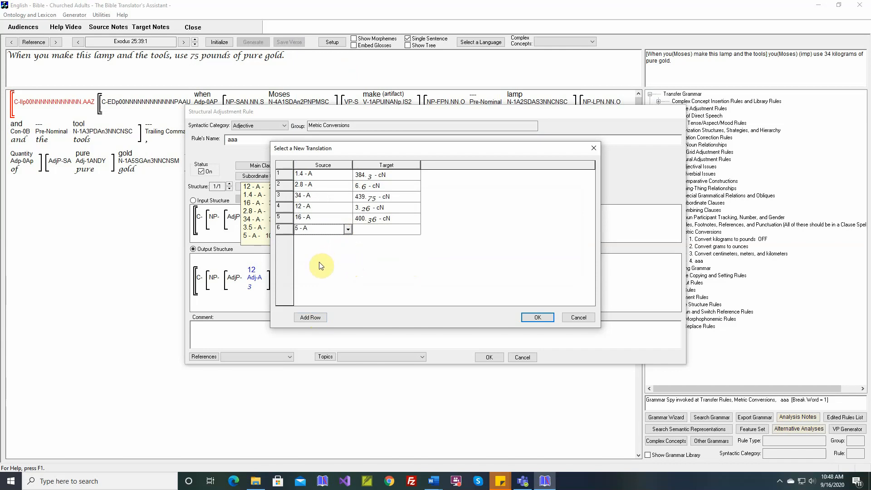
Step: Assign the existing word 11 as the target for source 5 and accept the translation table
{"action": "left_click", "coordinate": [389, 229]}
{"action": "left_click", "coordinate": [394, 241]}
{"action": "scroll", "coordinate": [396, 242], "scroll_direction": "down", "scroll_amount": 20}
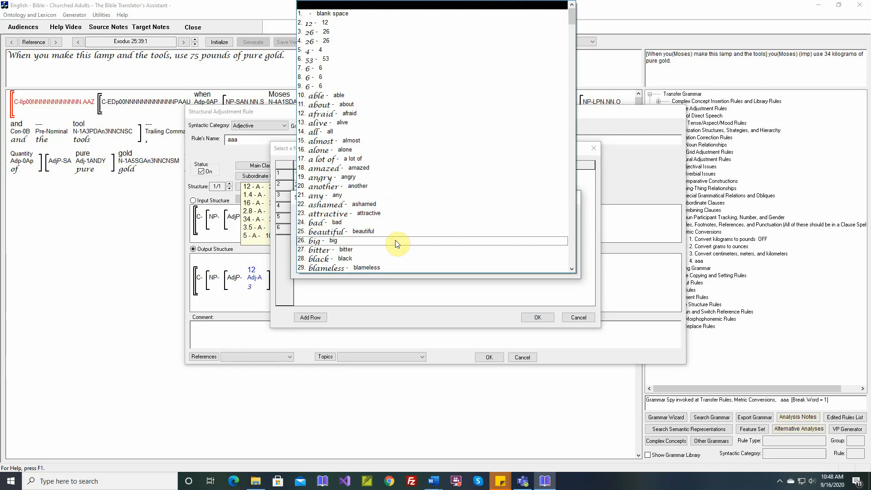
{"action": "scroll", "coordinate": [396, 243], "scroll_direction": "down", "scroll_amount": 1}
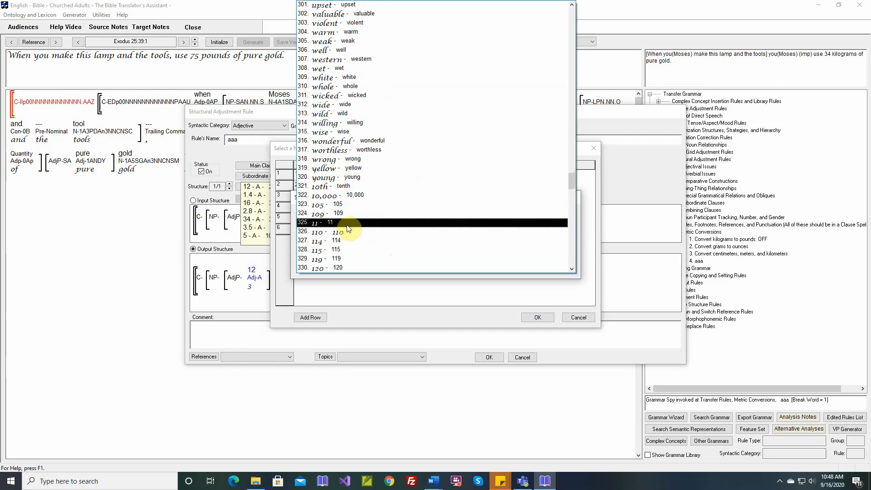
{"action": "left_click", "coordinate": [365, 238]}
{"action": "left_click", "coordinate": [410, 267]}
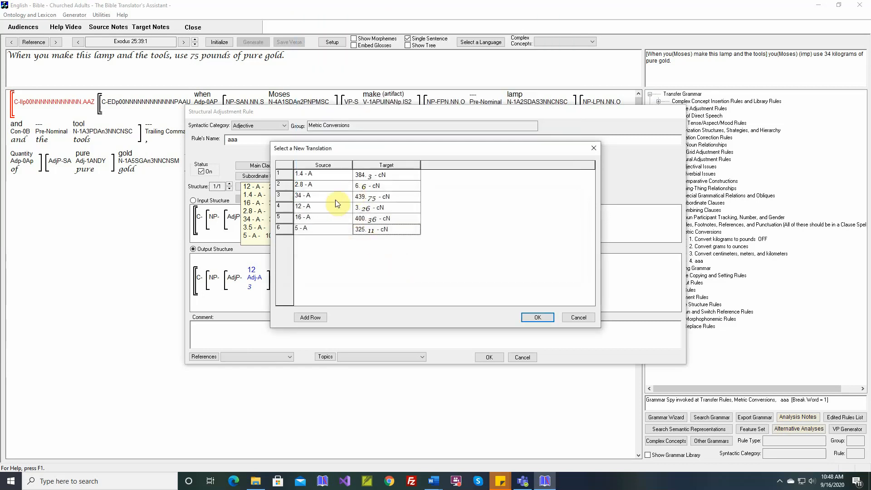
{"action": "left_click", "coordinate": [535, 317]}
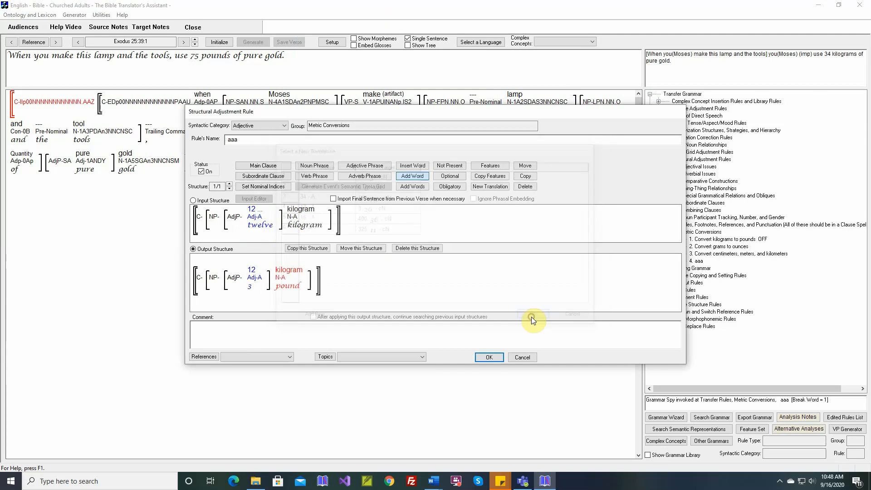